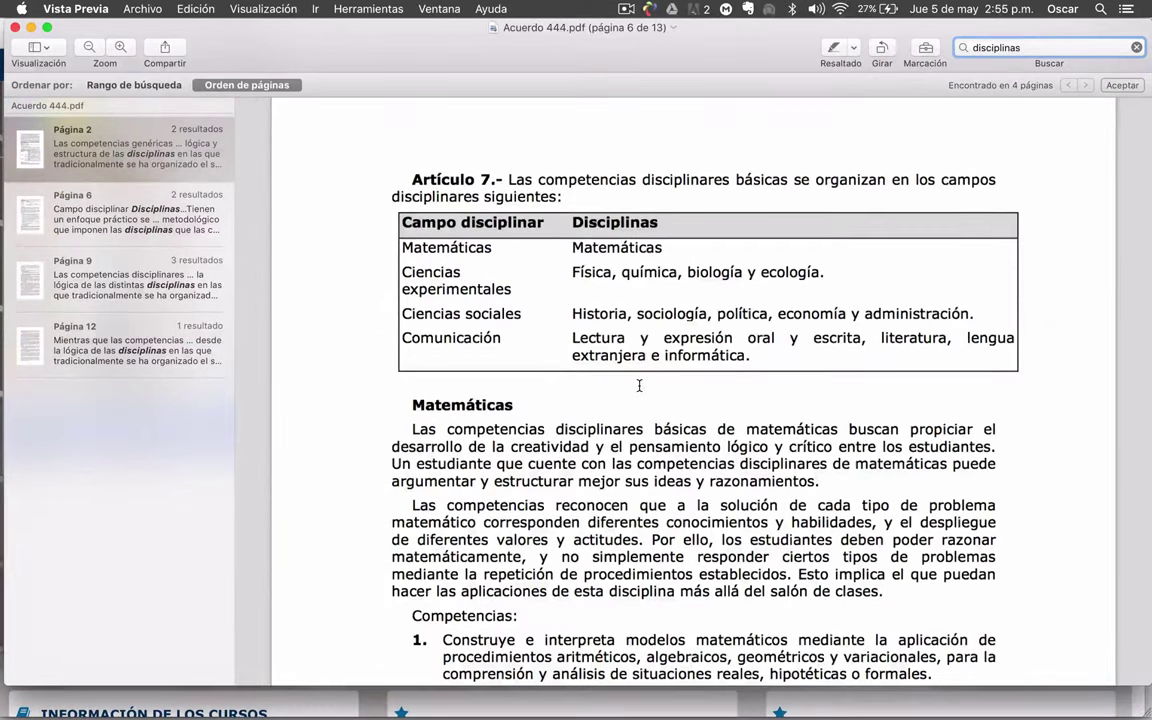
- Highlight the words "Comunicación" and "informática" in the Artículo 7 table of Acuerdo 444.pdf
double_click(764, 52)
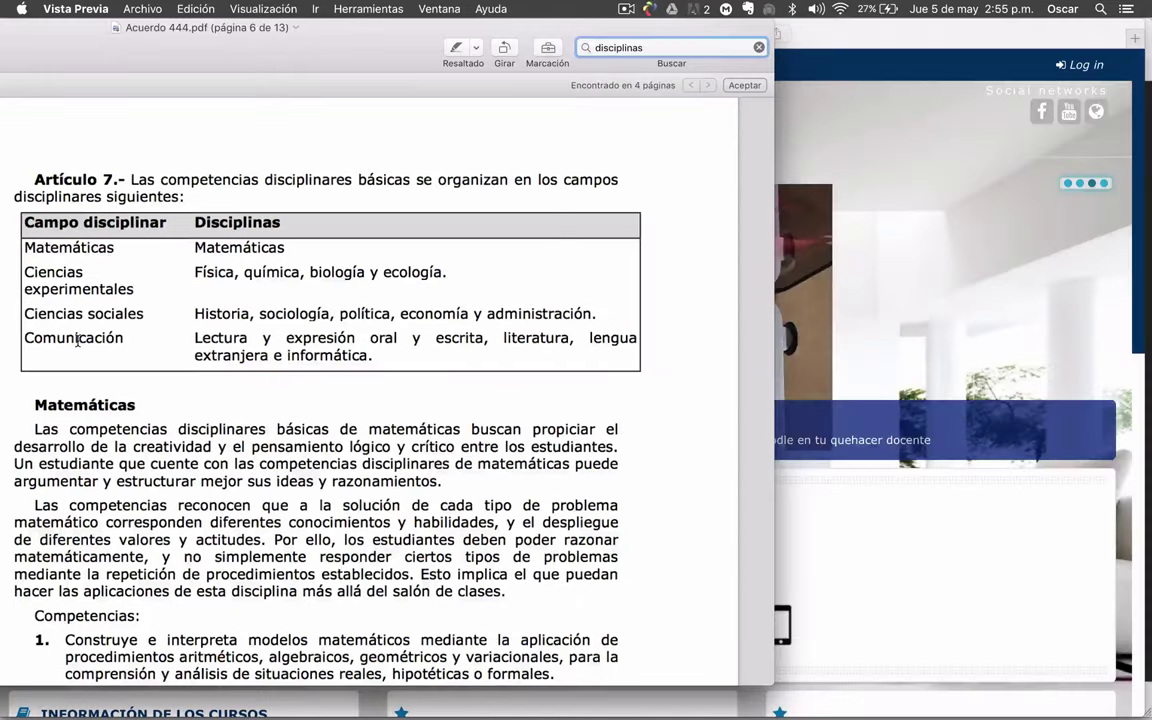
double_click(73, 338)
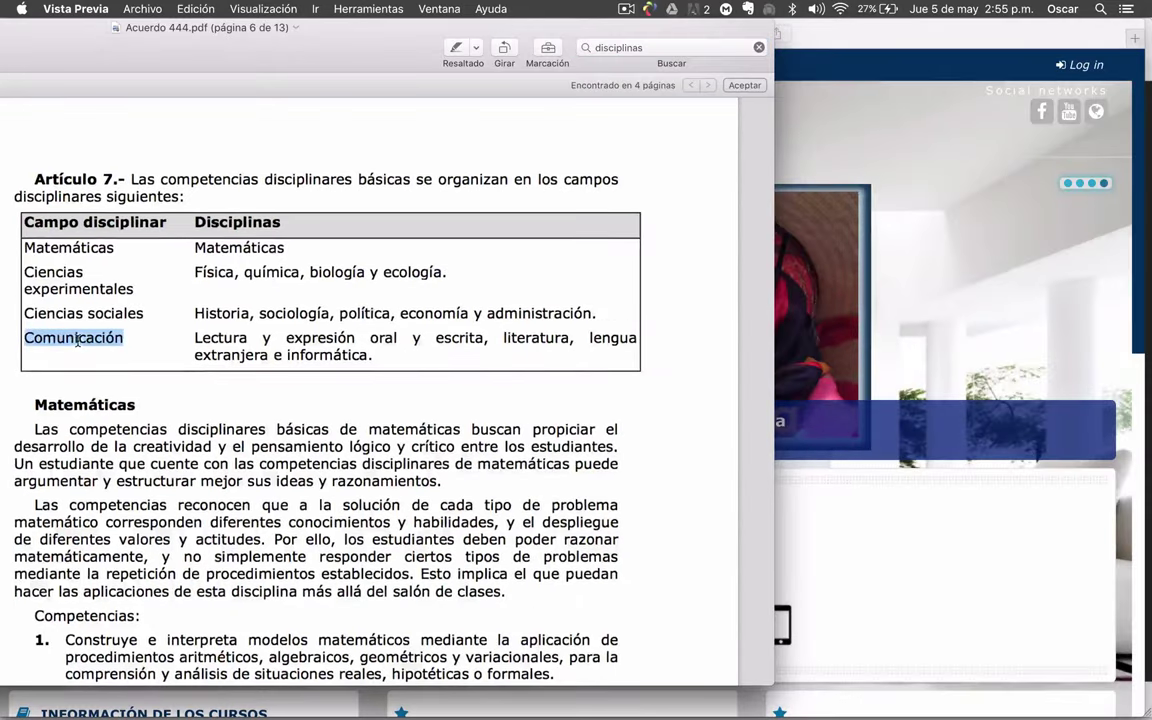
click(456, 47)
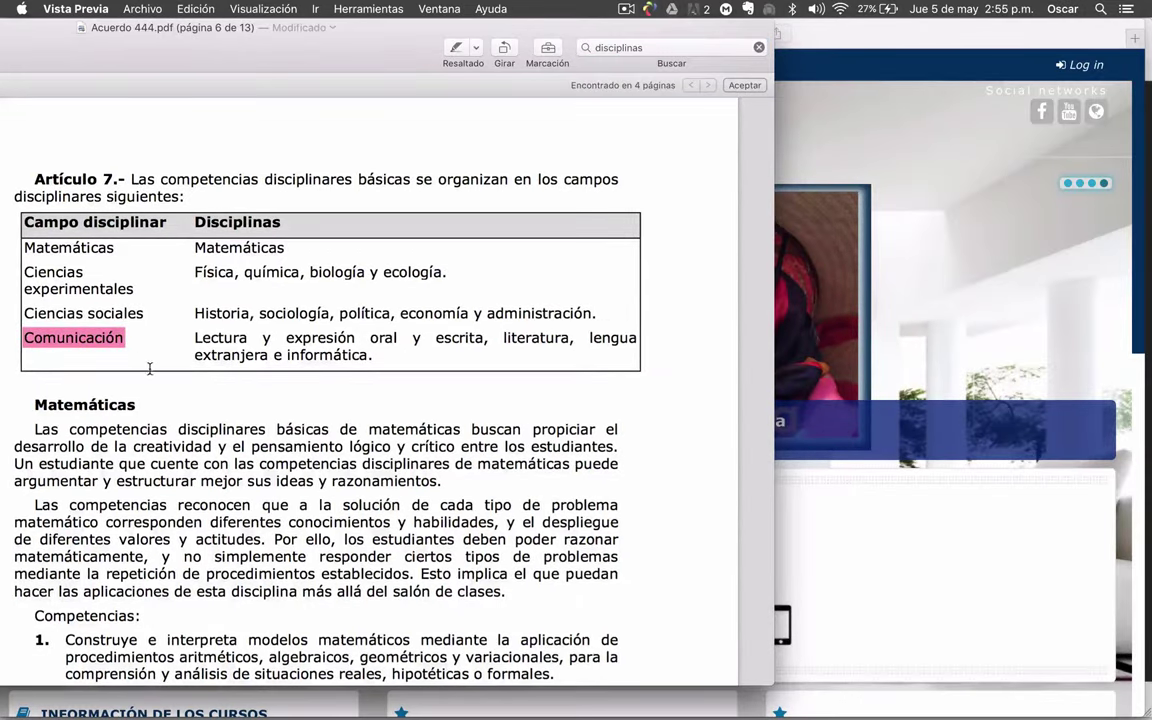
drag(194, 338, 419, 337)
click(378, 355)
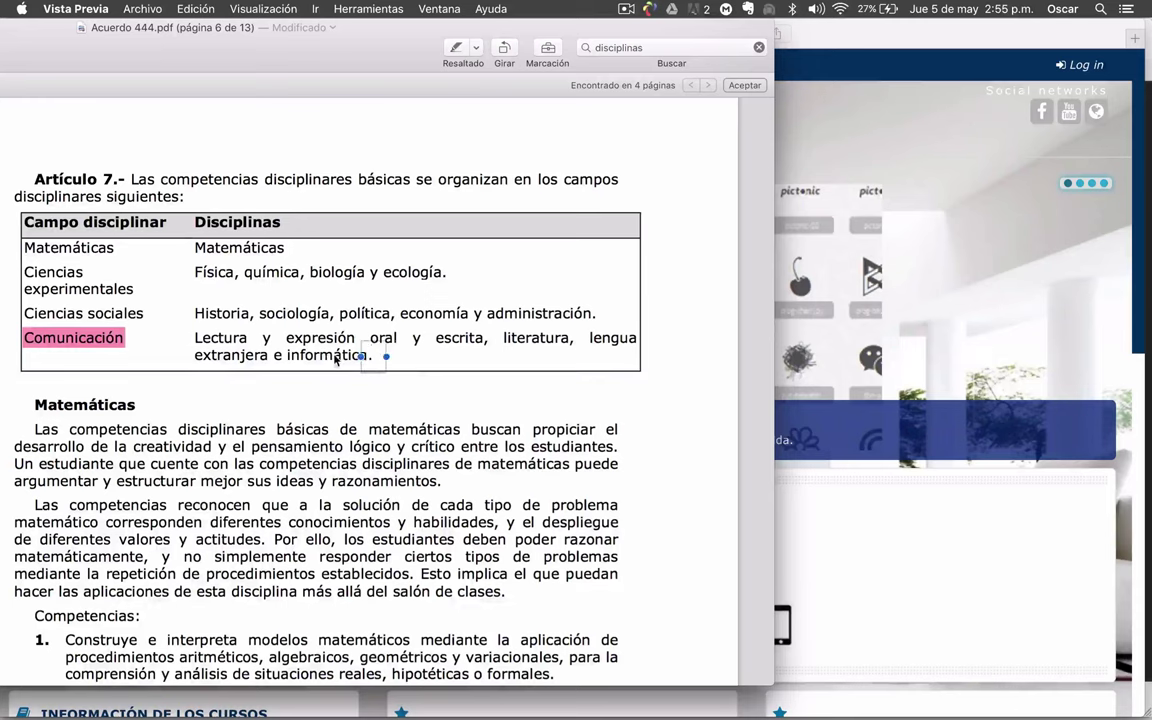
double_click(330, 355)
click(466, 47)
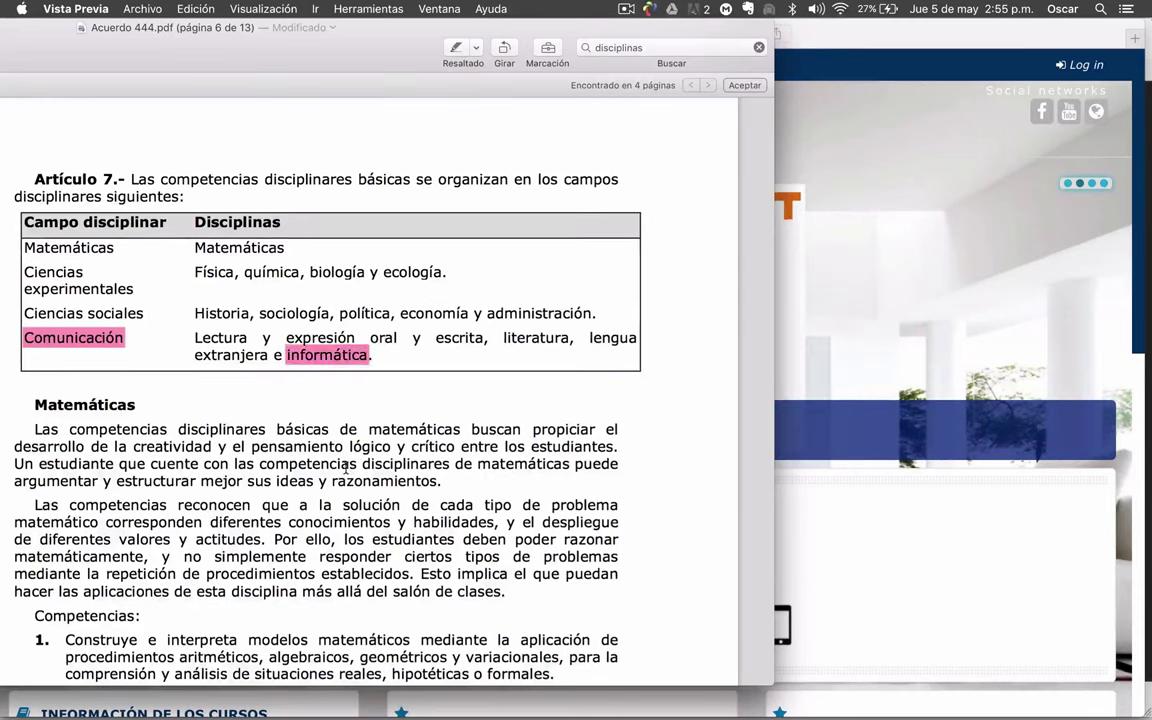
- Switch to the Moodle site in Safari and examine its available languages and full web address
click(938, 290)
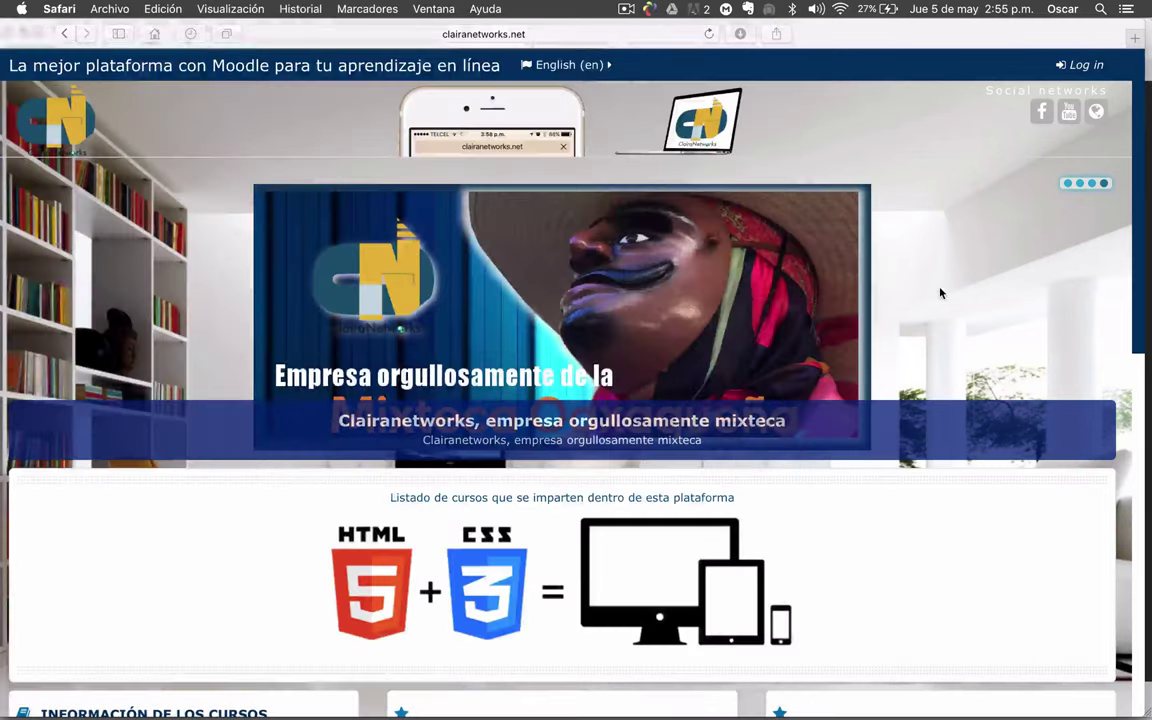
scroll(766, 380, down, 10)
click(565, 64)
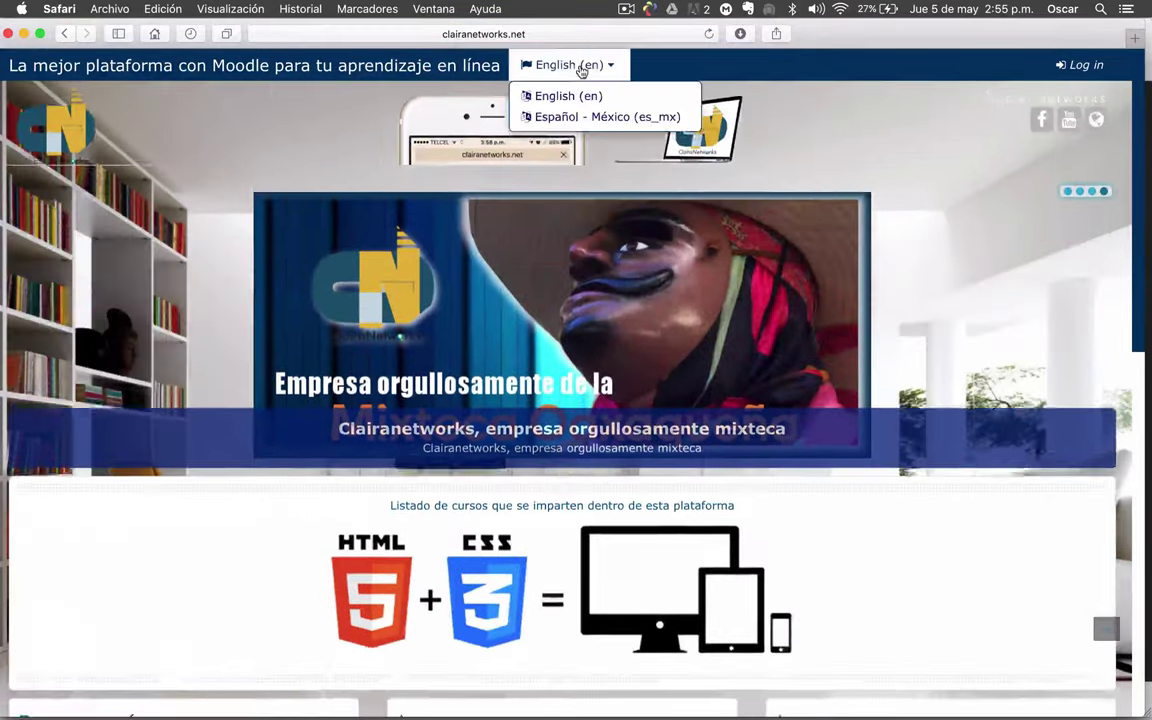
click(516, 34)
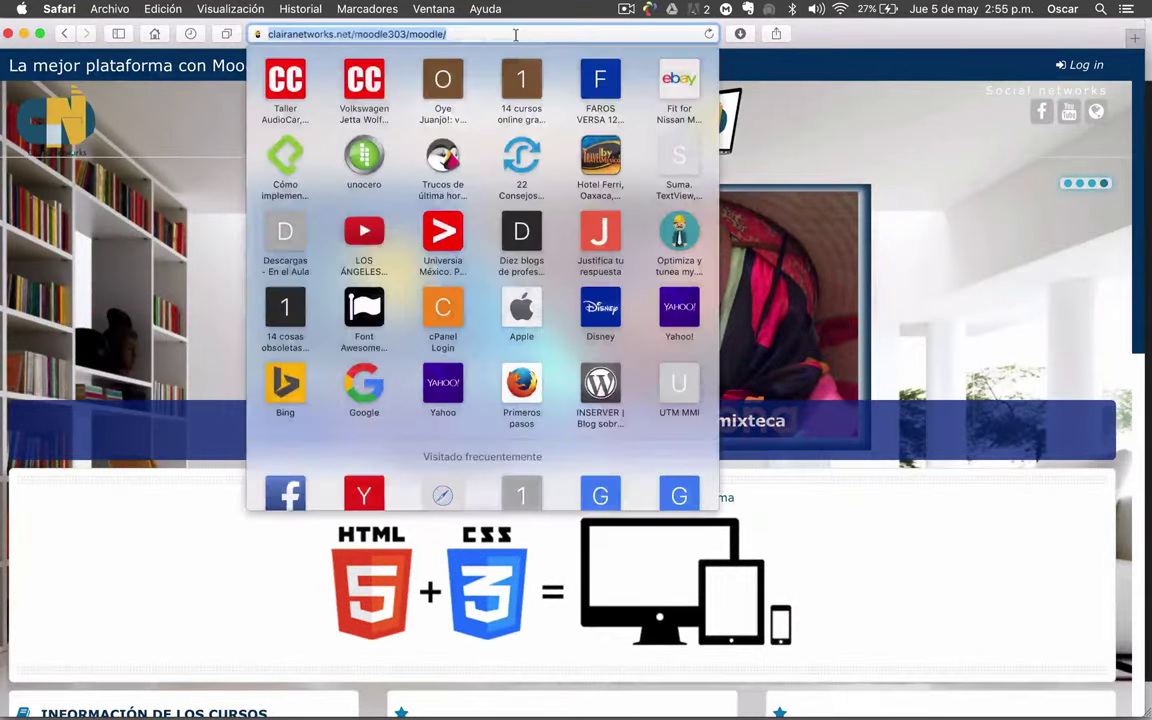
click(379, 34)
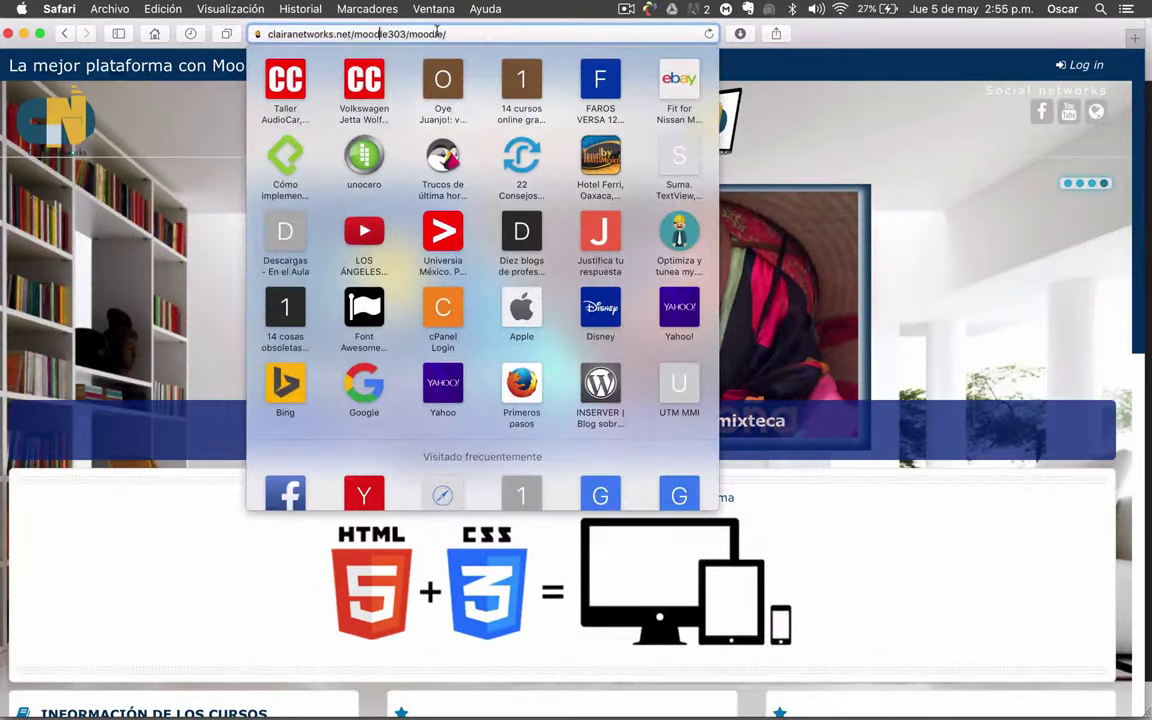
click(926, 148)
- Log in to the Moodle site with the username admin and the saved account password
click(1088, 67)
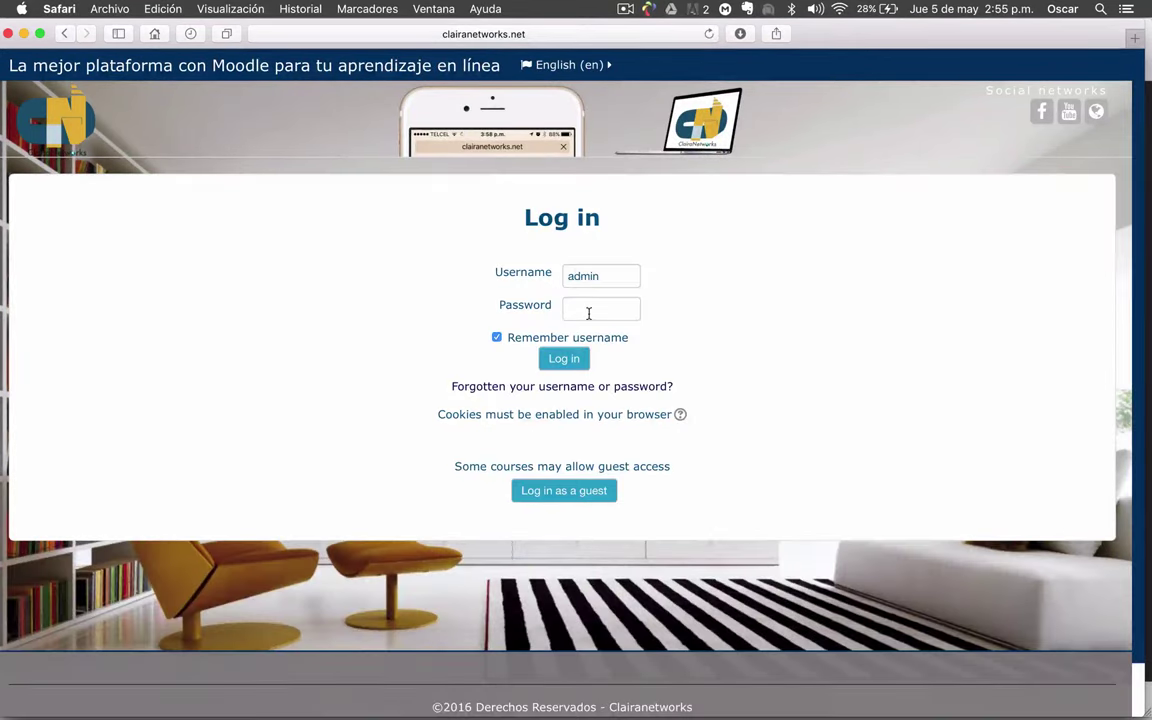
click(600, 276)
click(612, 302)
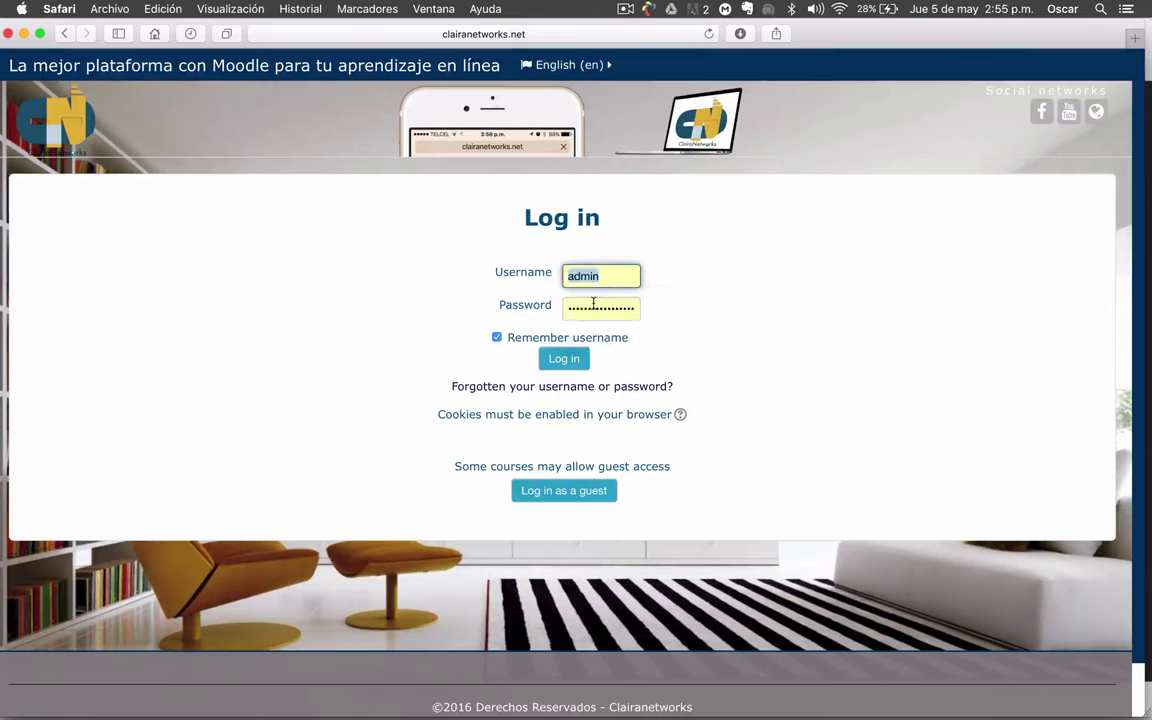
click(556, 360)
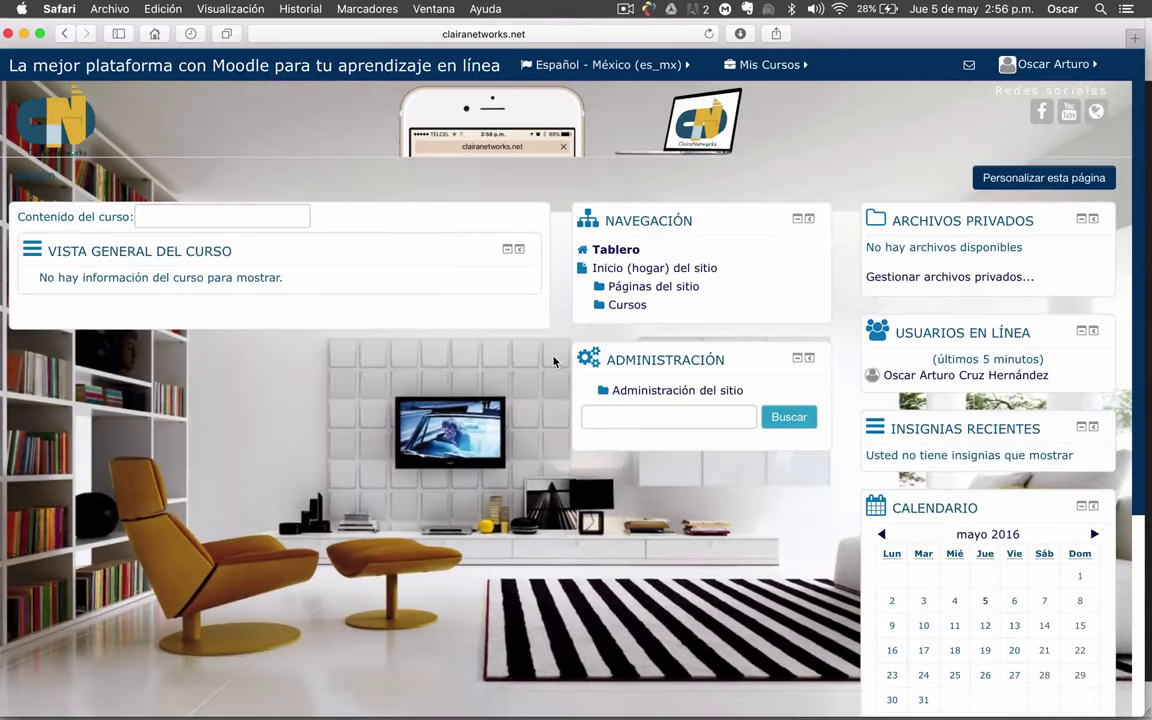
scroll(403, 428, down, 3)
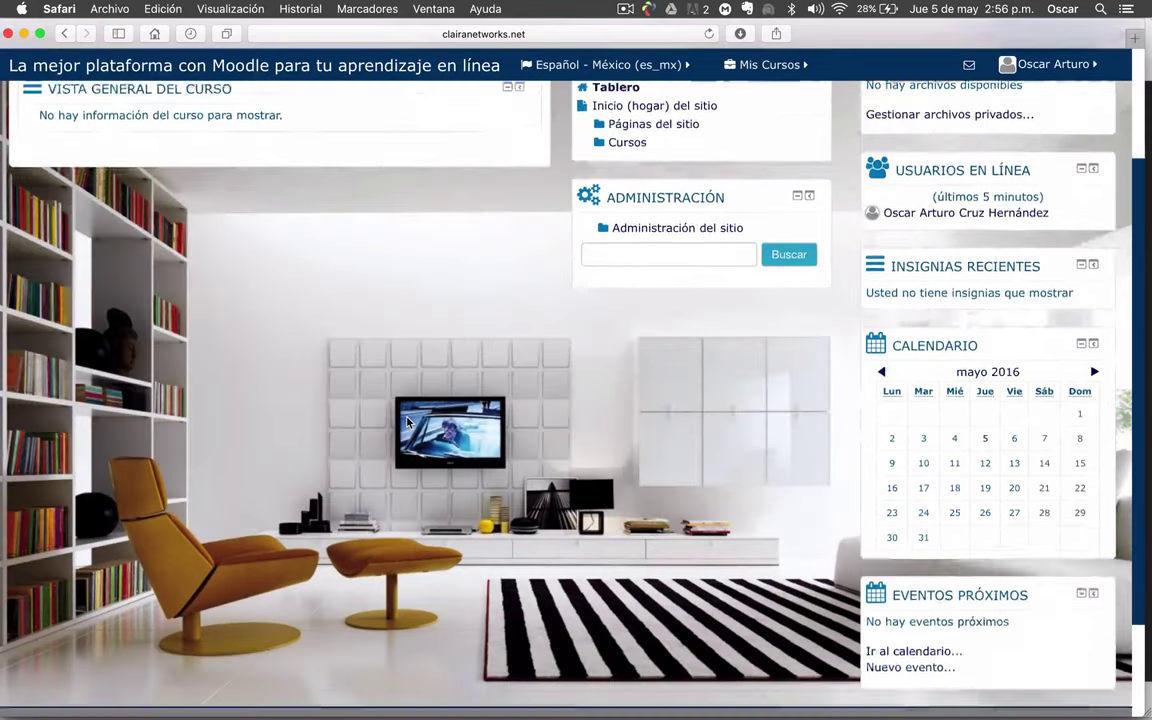
scroll(407, 422, up, 3)
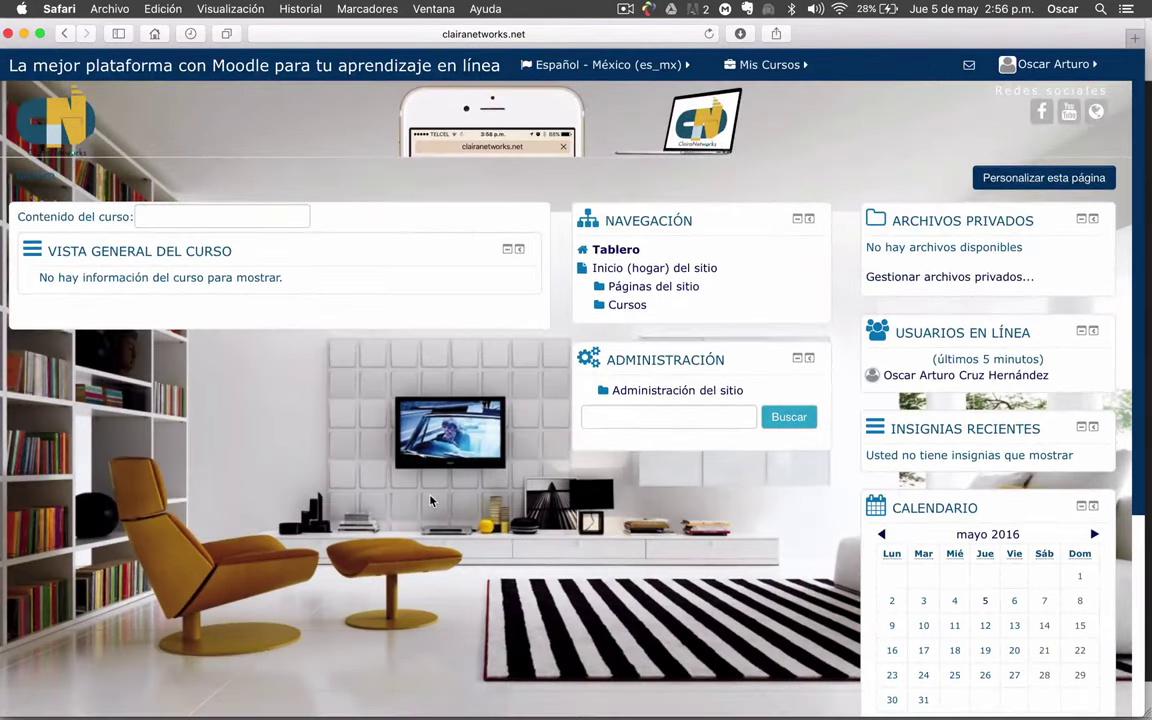
scroll(502, 484, down, 2)
scroll(502, 484, up, 2)
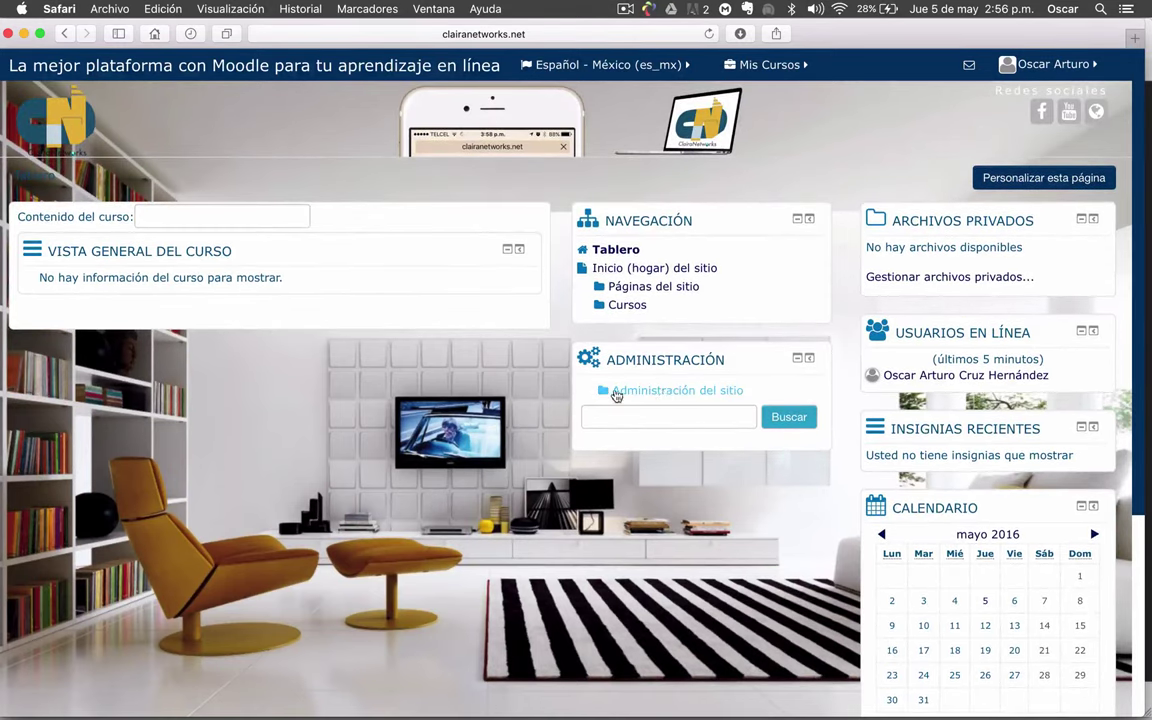
- Open the form for adding a course category from the Cursos section of the site administration
scroll(482, 400, down, 1)
click(642, 309)
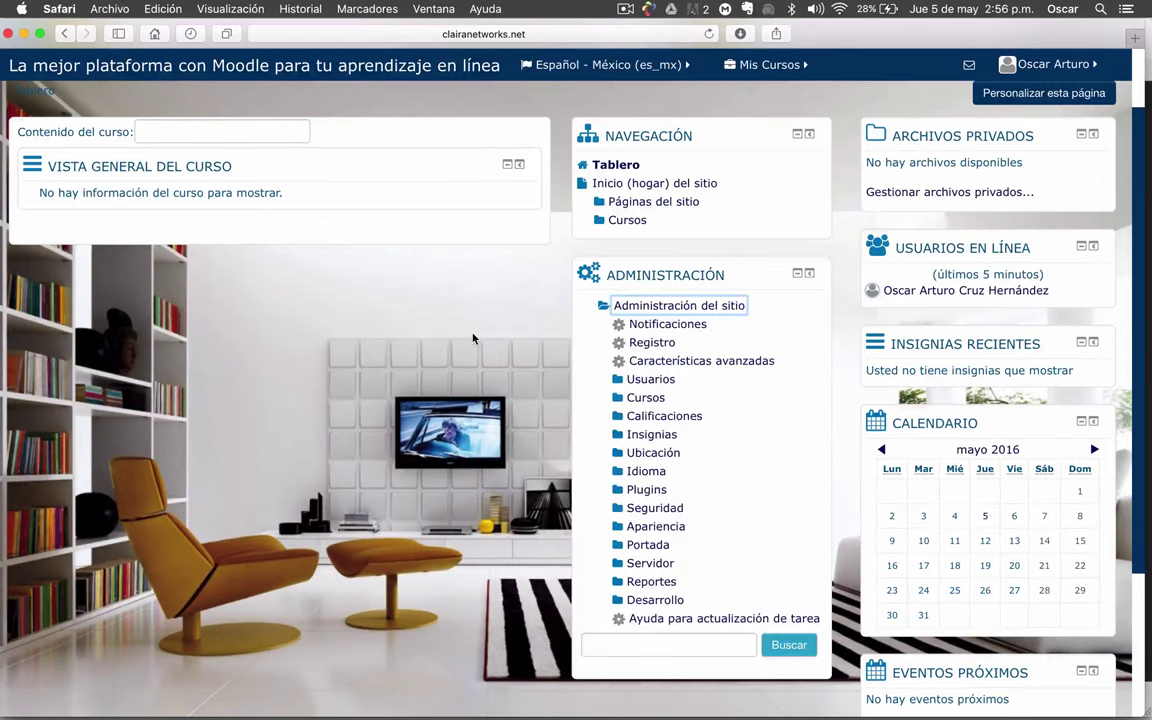
scroll(474, 337, down, 2)
click(647, 301)
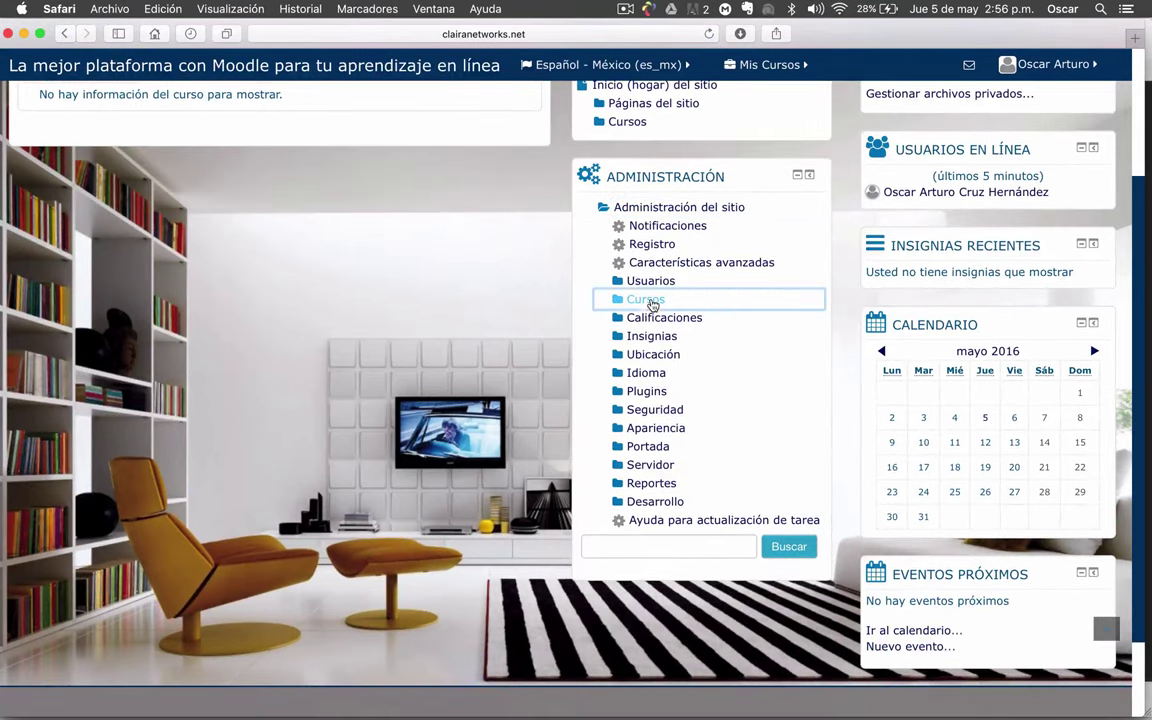
scroll(468, 330, down, 1)
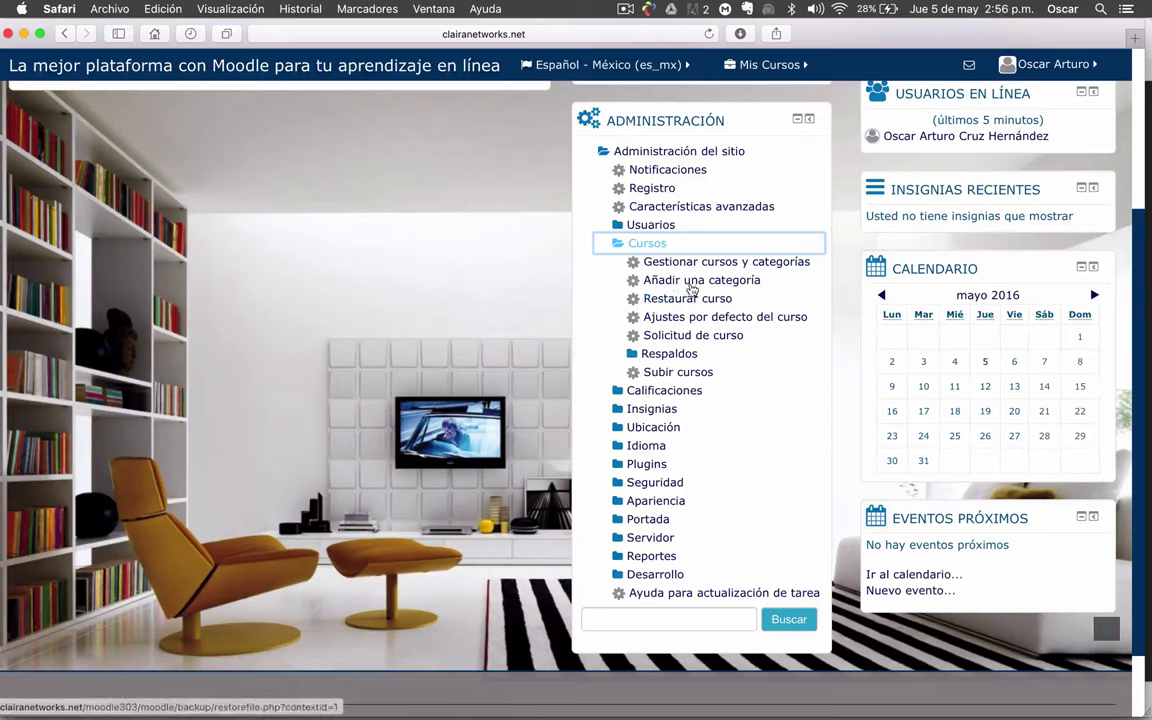
click(738, 285)
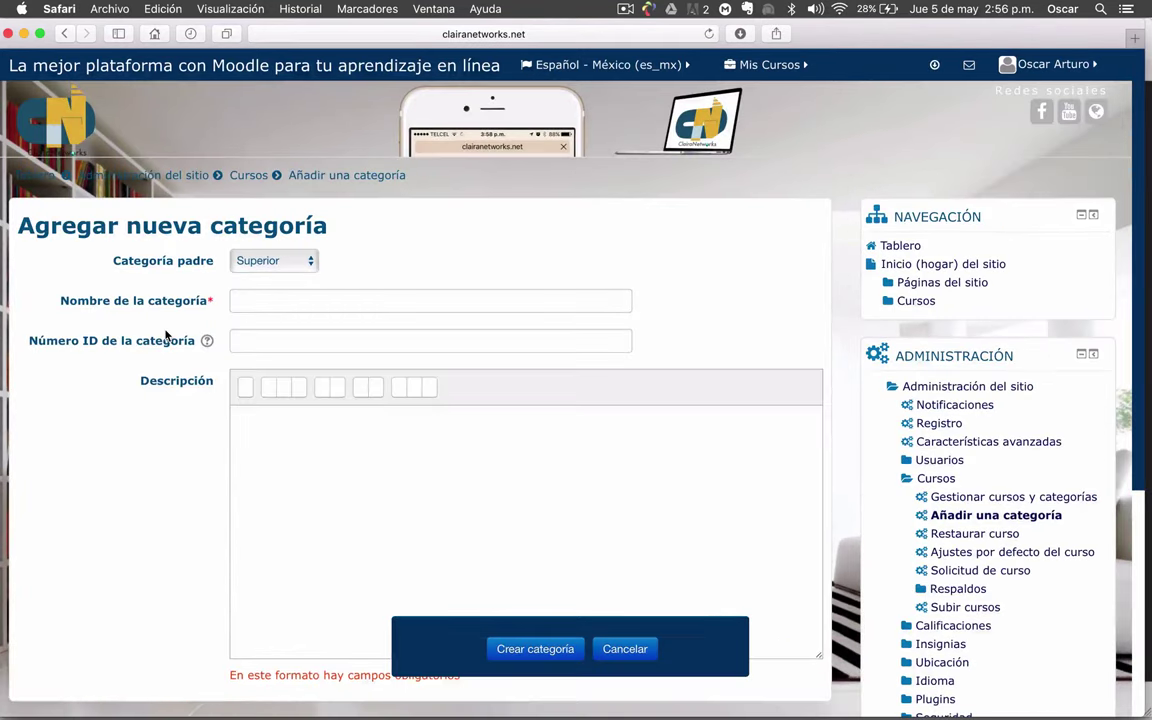
- Name the new category Comunicación, after the disciplinary field highlighted in the PDF, and set its ID number to COM
scroll(166, 335, down, 1)
click(275, 271)
key(ctrl+Up)
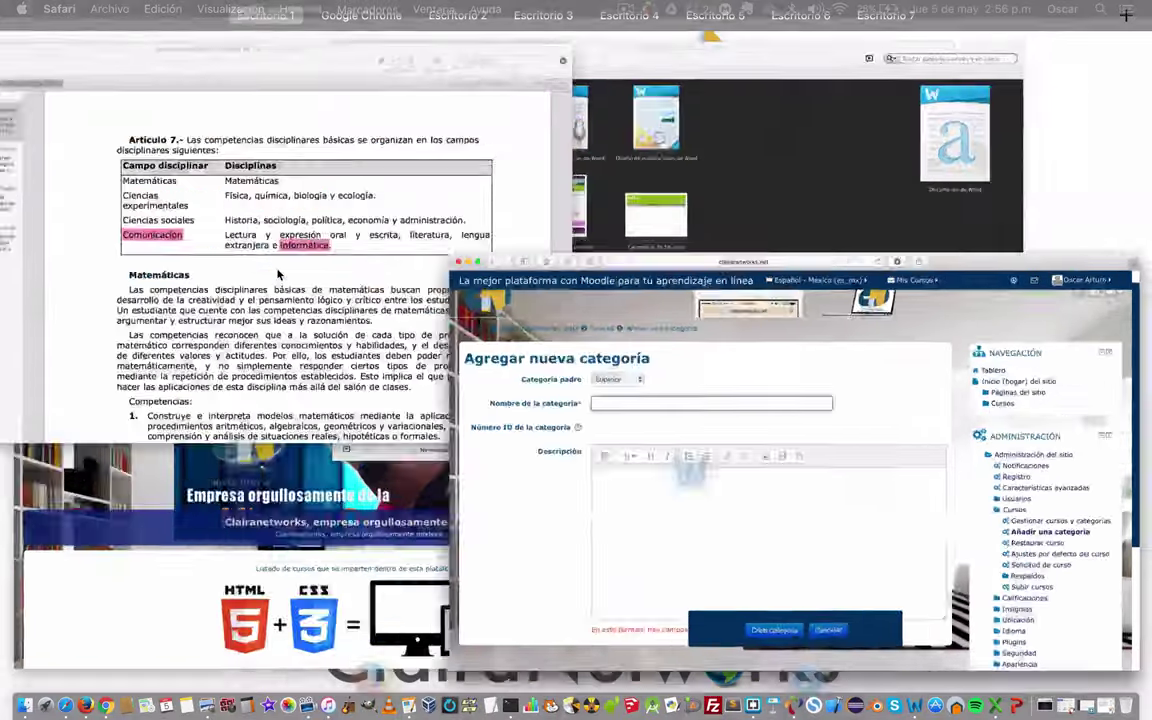
click(311, 223)
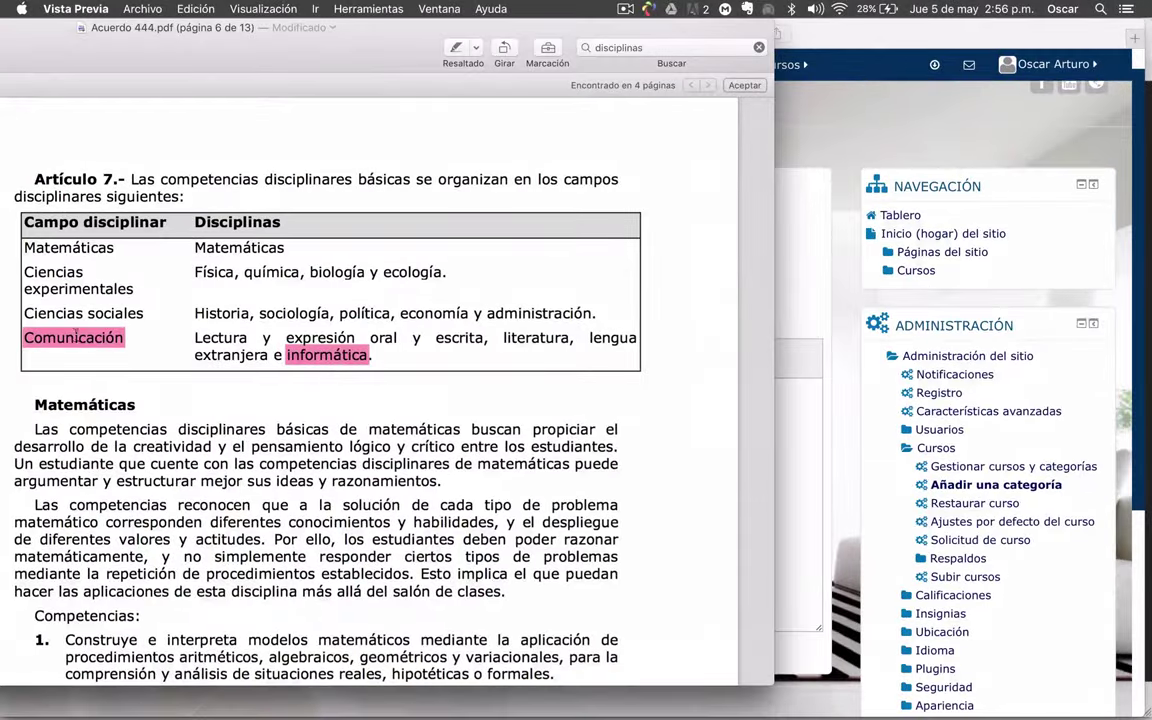
click(855, 472)
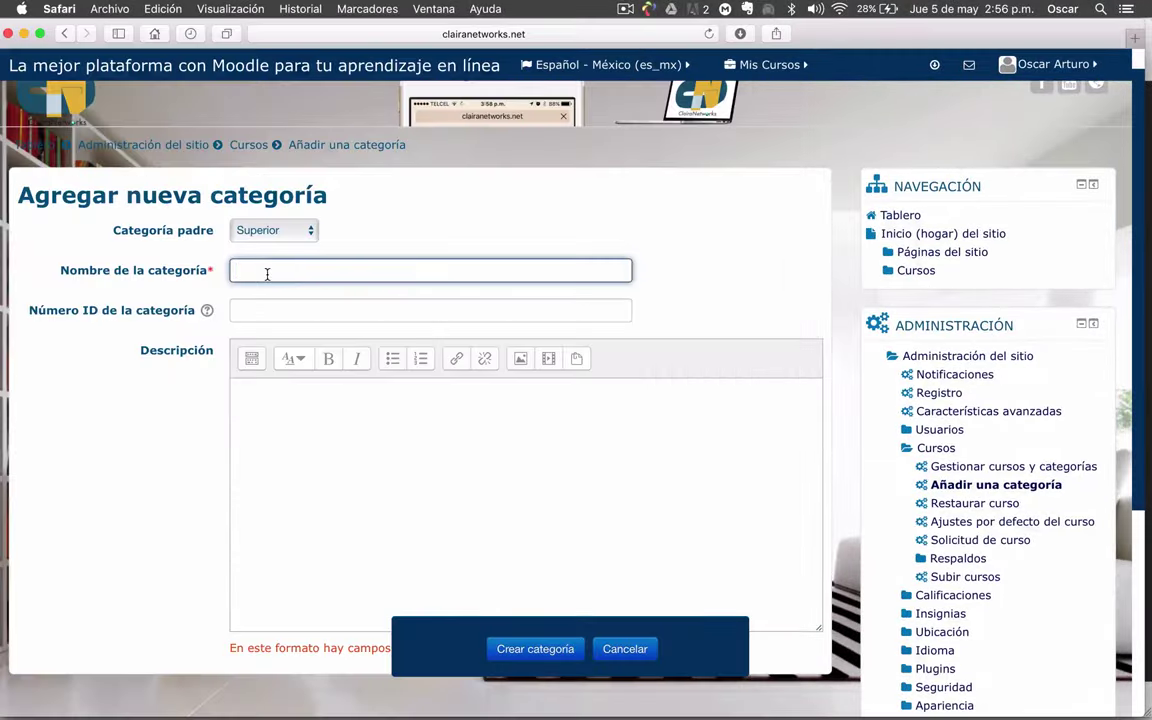
text(Comunicación)
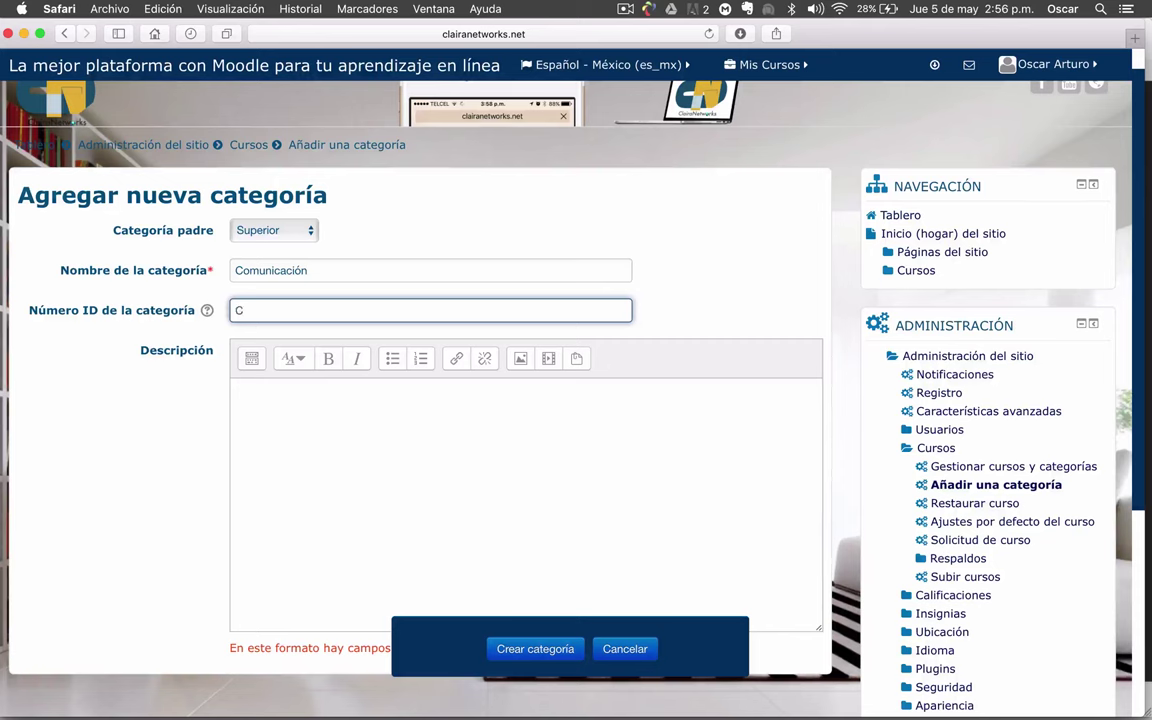
text(M)
- Enter the description "En esta categoría estarán disponibles los cursos de LEOyE, Literatura, Lengua Extranjera e Informática." and create the category
click(324, 417)
scroll(324, 417, down, 1)
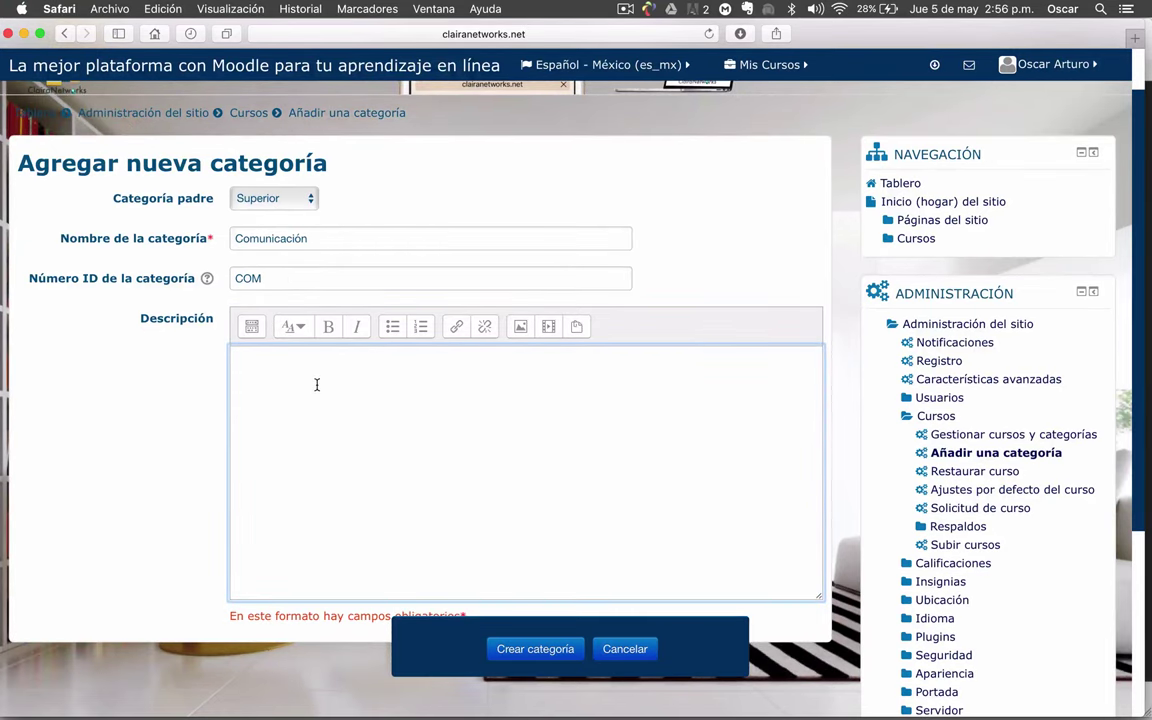
text(En esta categoría estarán disponibles los cursos de)
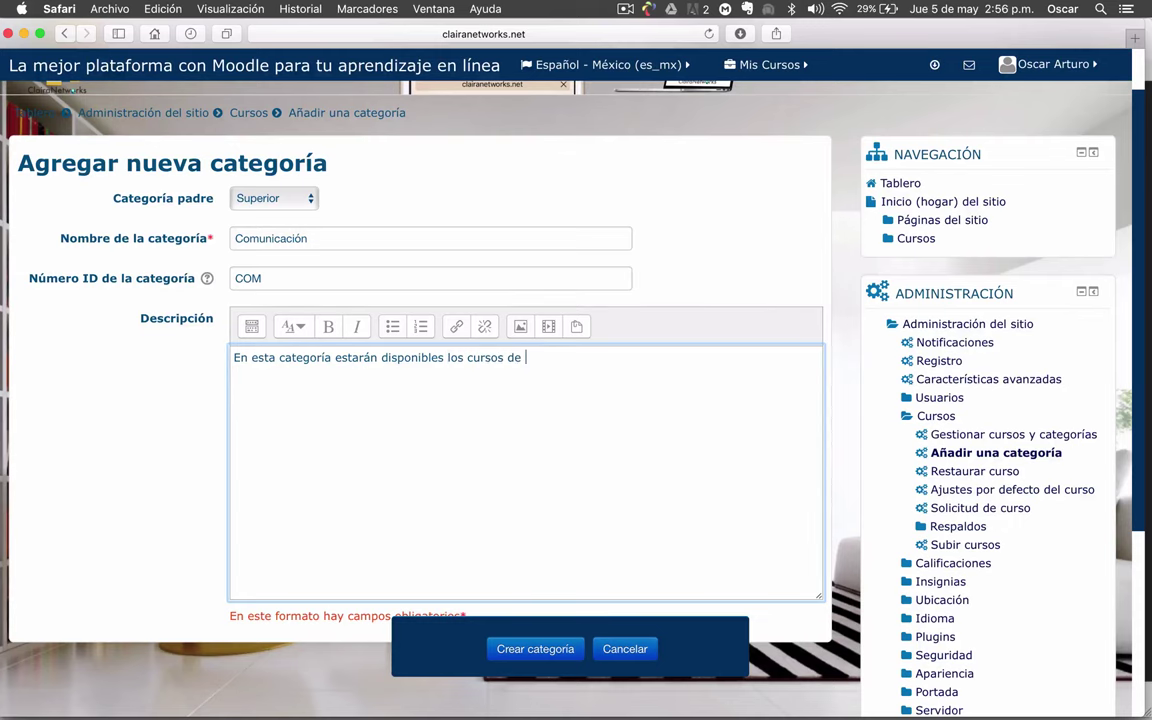
key(ctrl+Up)
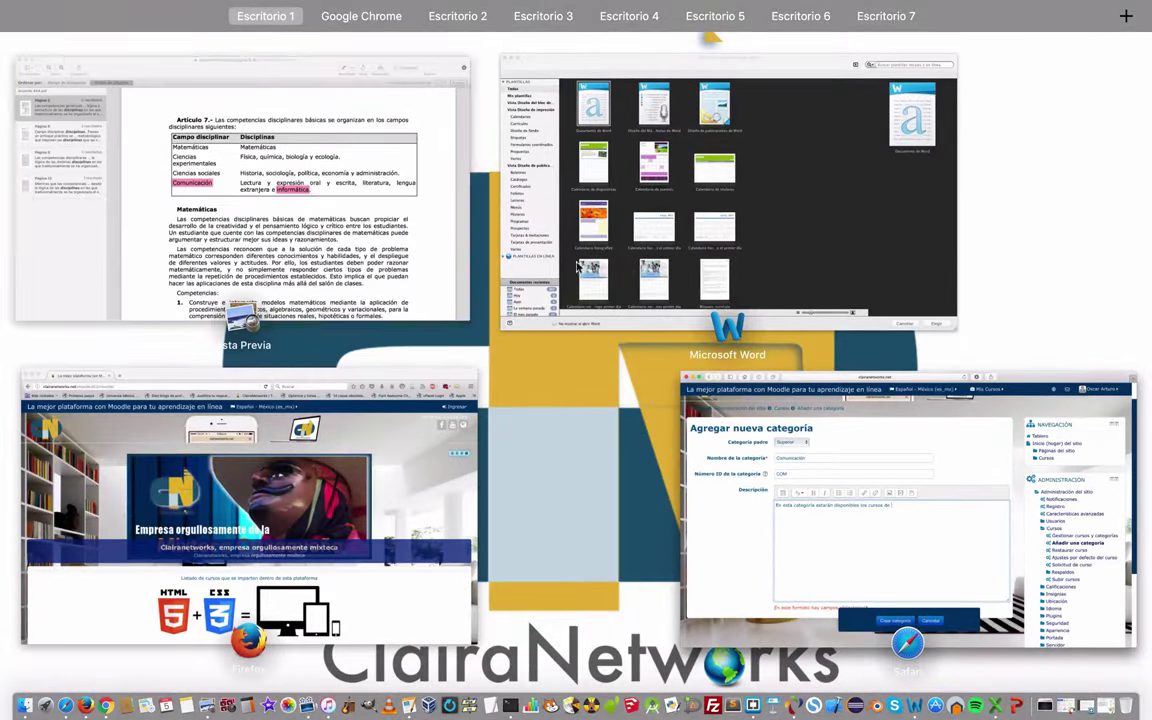
click(886, 538)
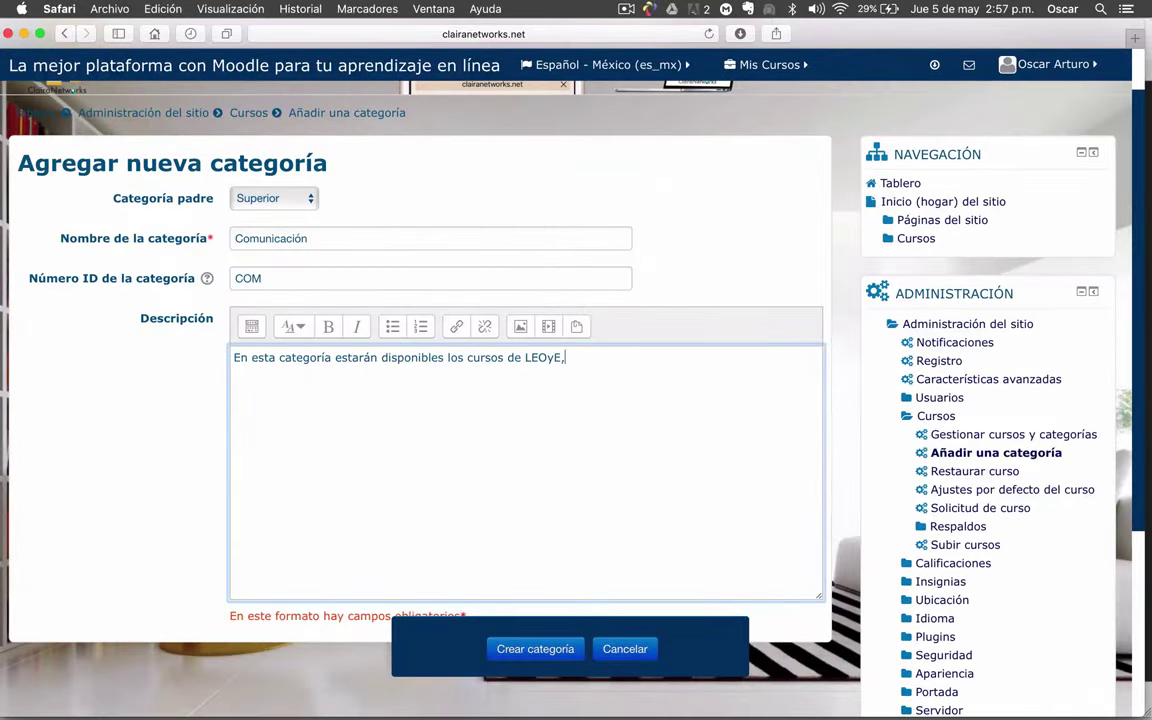
key(ctrl+Up)
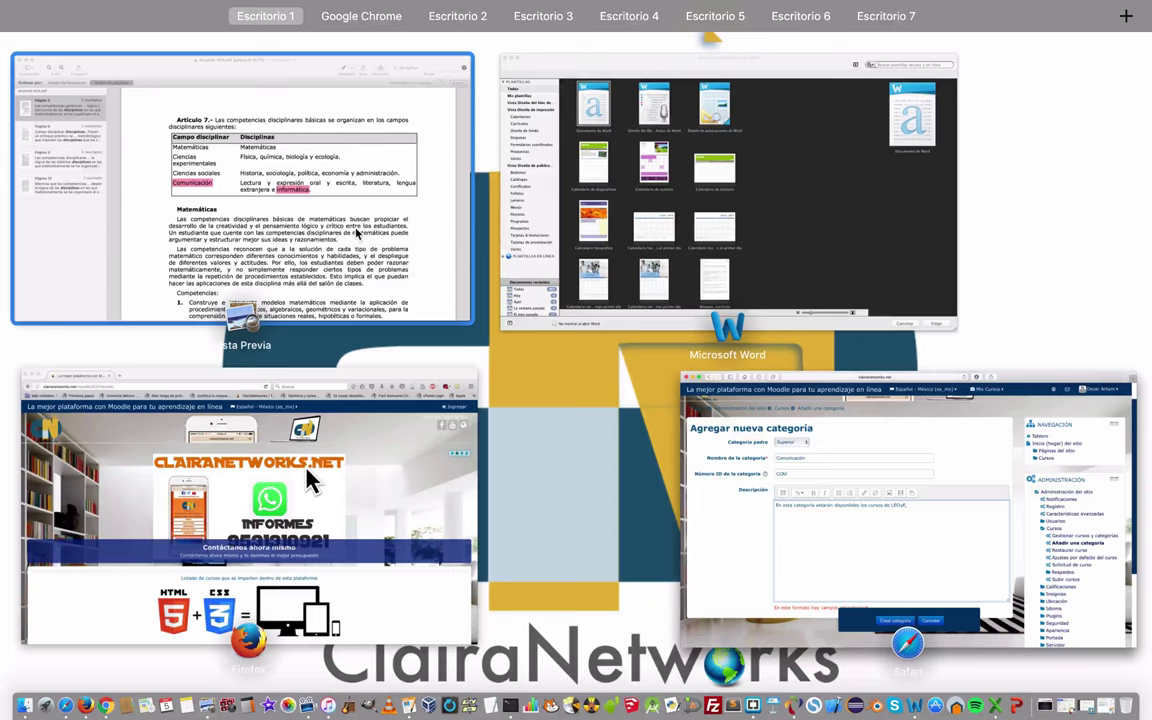
click(741, 454)
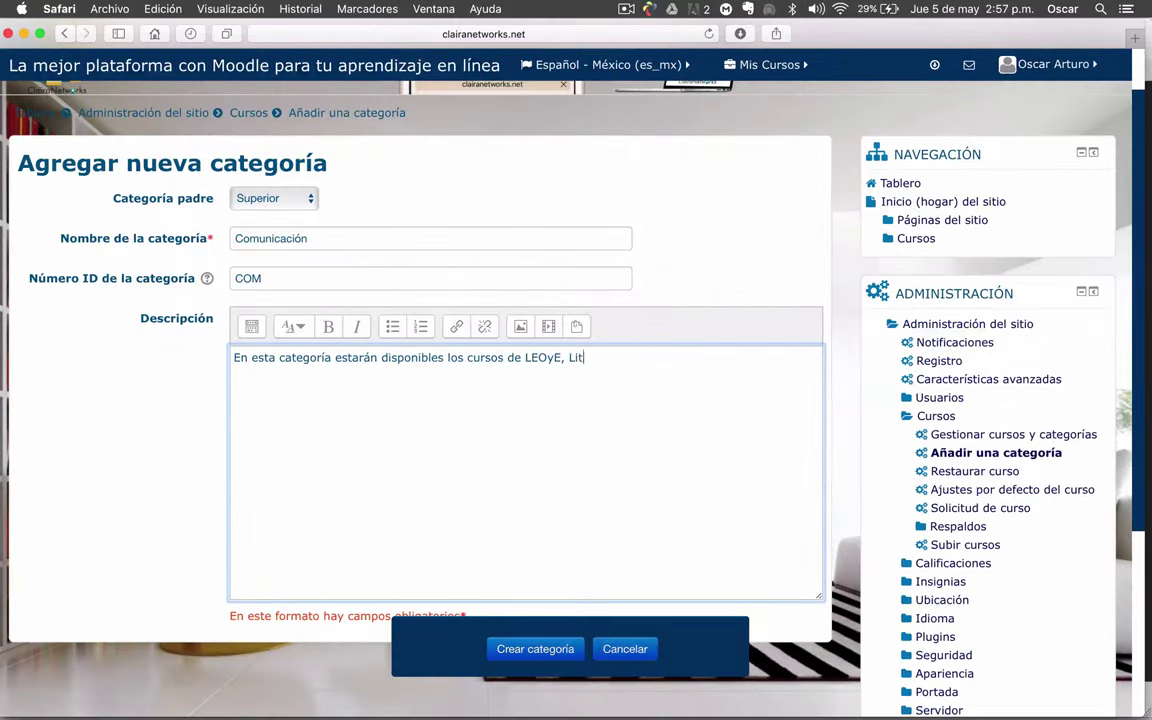
text(eratura, Lengua Extran)
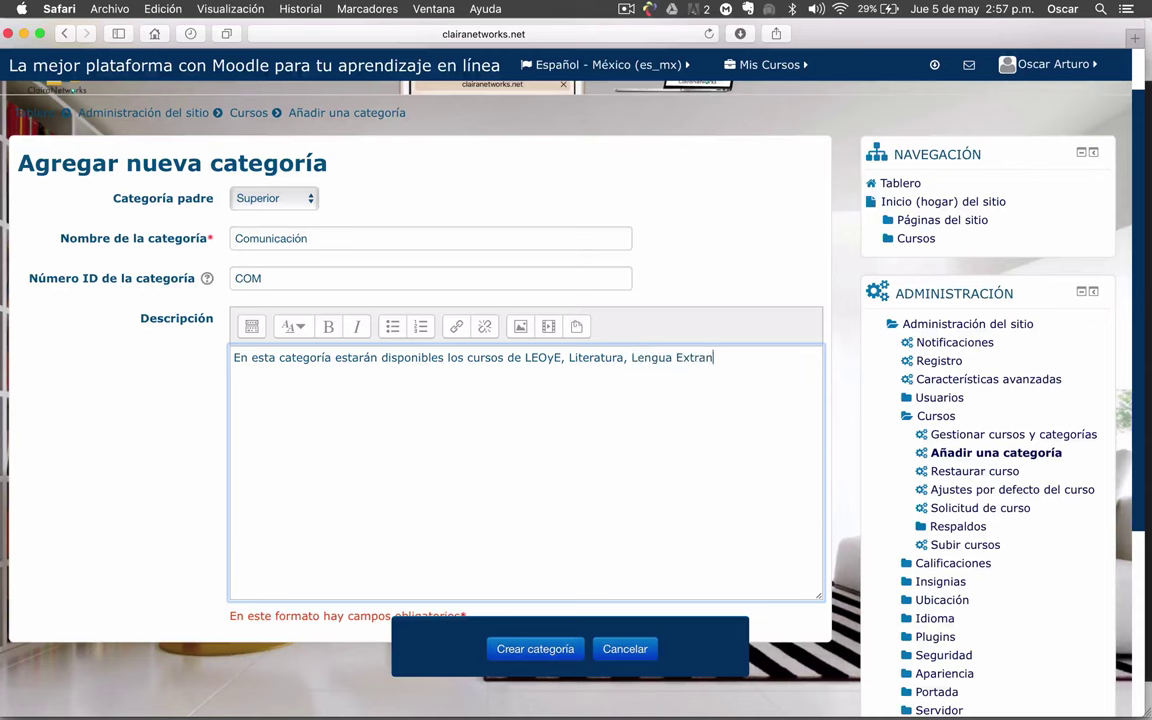
text(jera e Informática.)
scroll(397, 532, down, 2)
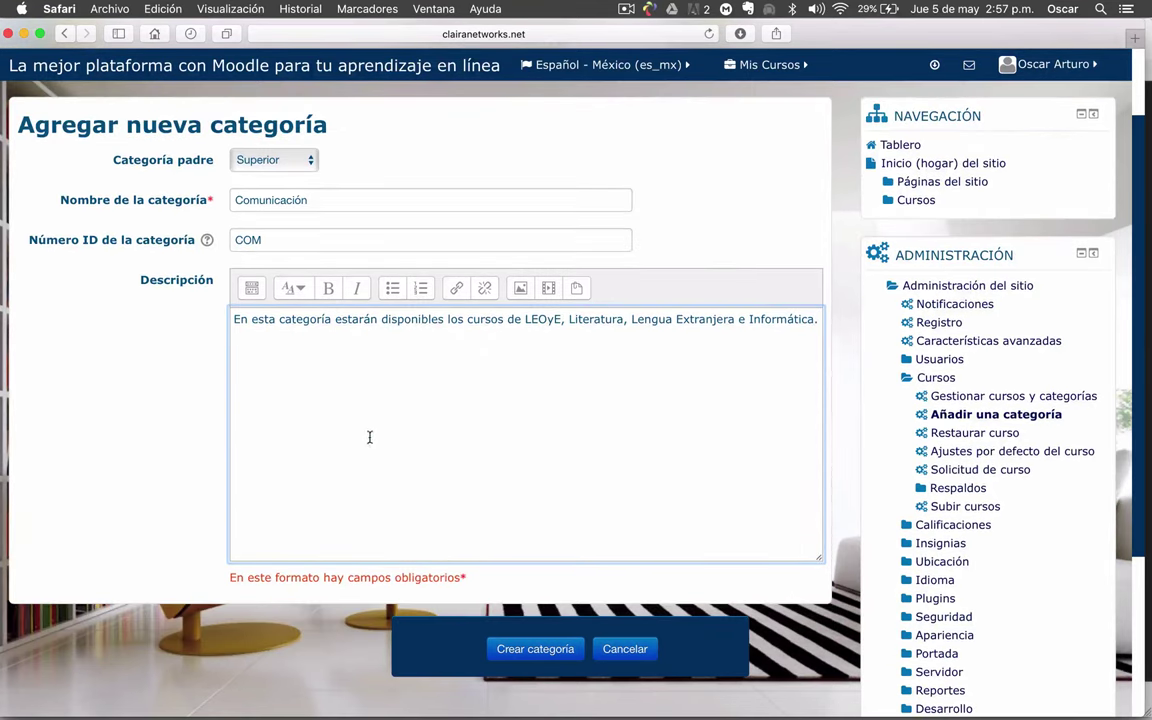
click(538, 649)
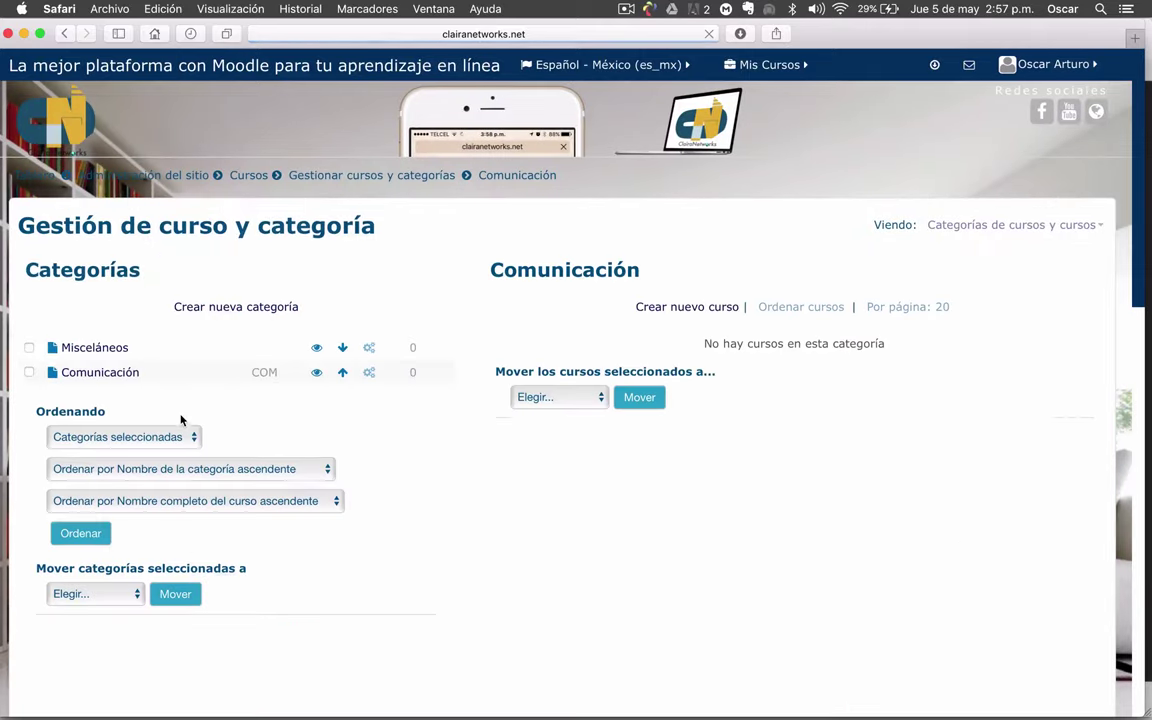
- Open the form for a new category with Comunicación as its parent from the course and category management page
scroll(340, 267, down, 1)
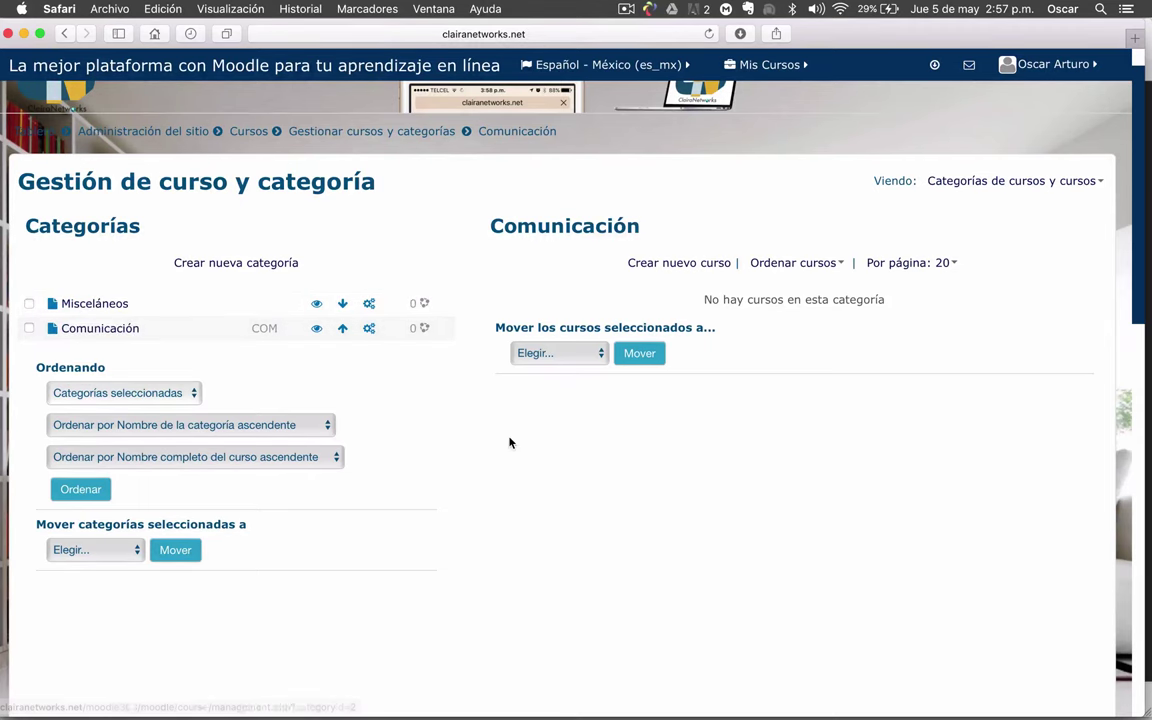
scroll(509, 442, down, 2)
scroll(509, 442, up, 3)
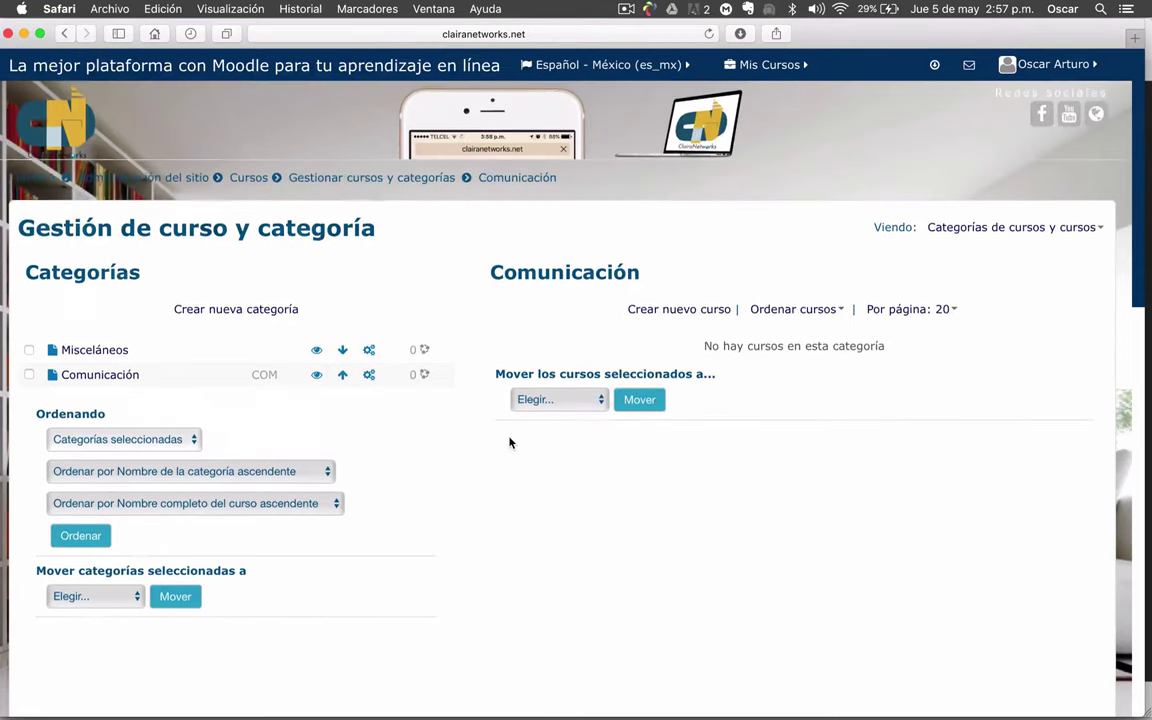
click(268, 308)
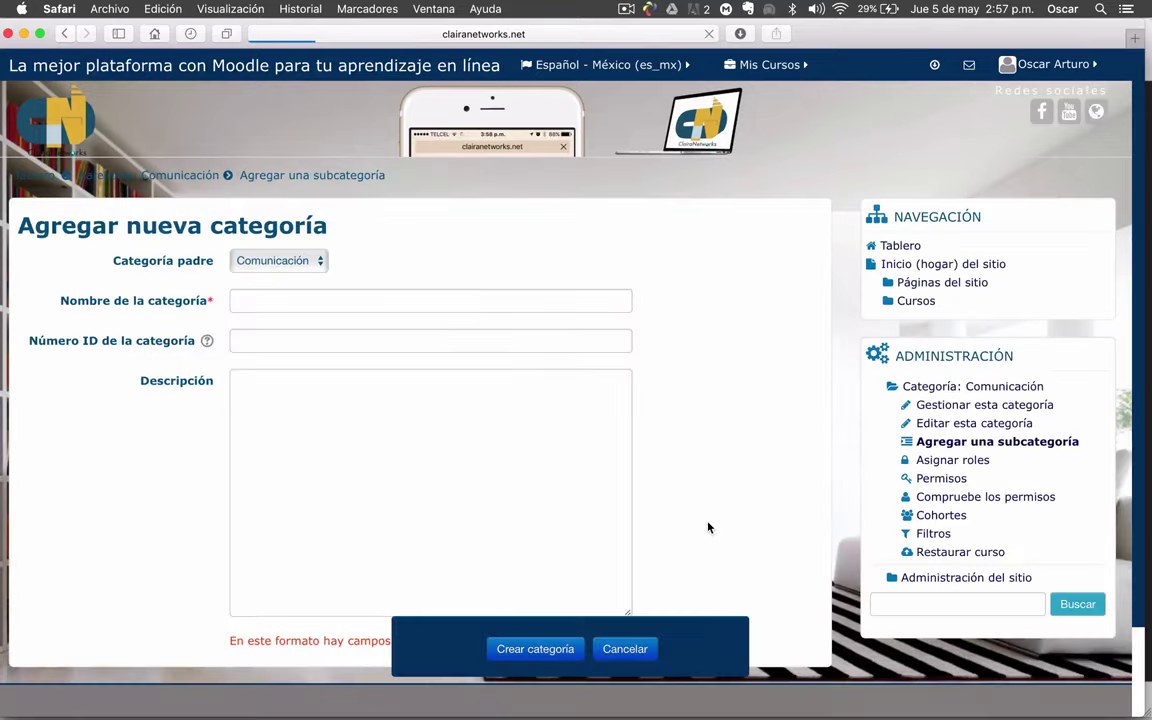
- Switch to the Acuerdo 444 PDF to consult the disciplinary fields table in Artículo 7, and return to the category form in Safari
key(ctrl+Up)
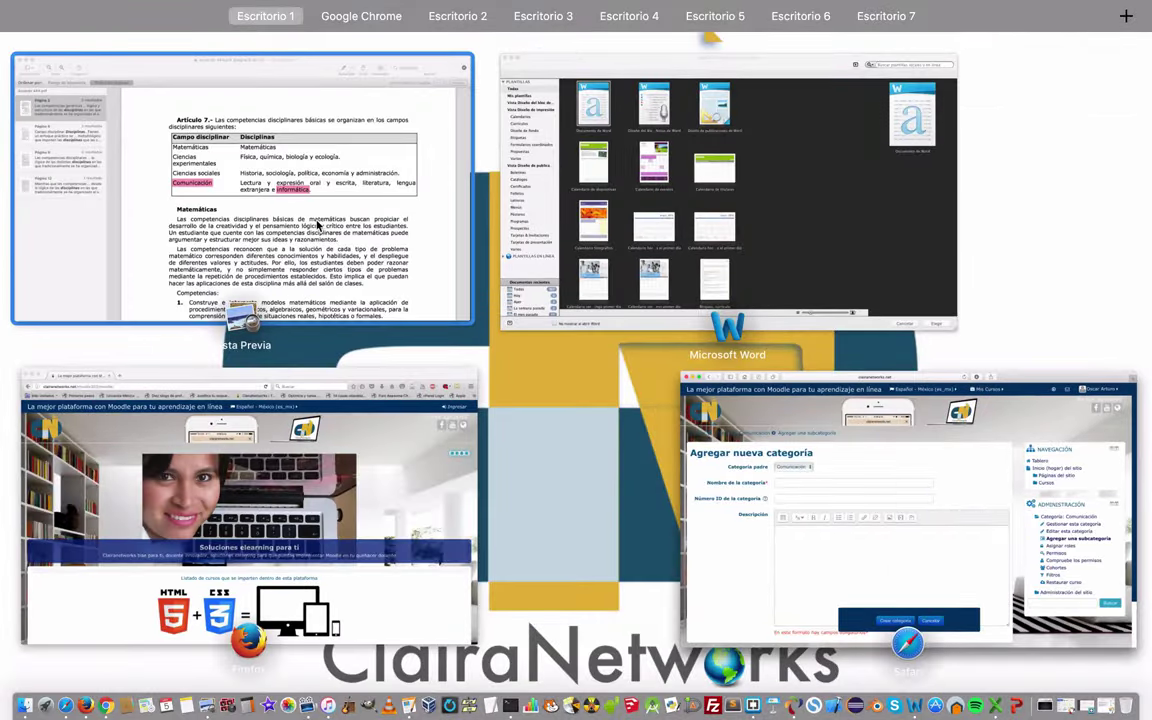
click(117, 296)
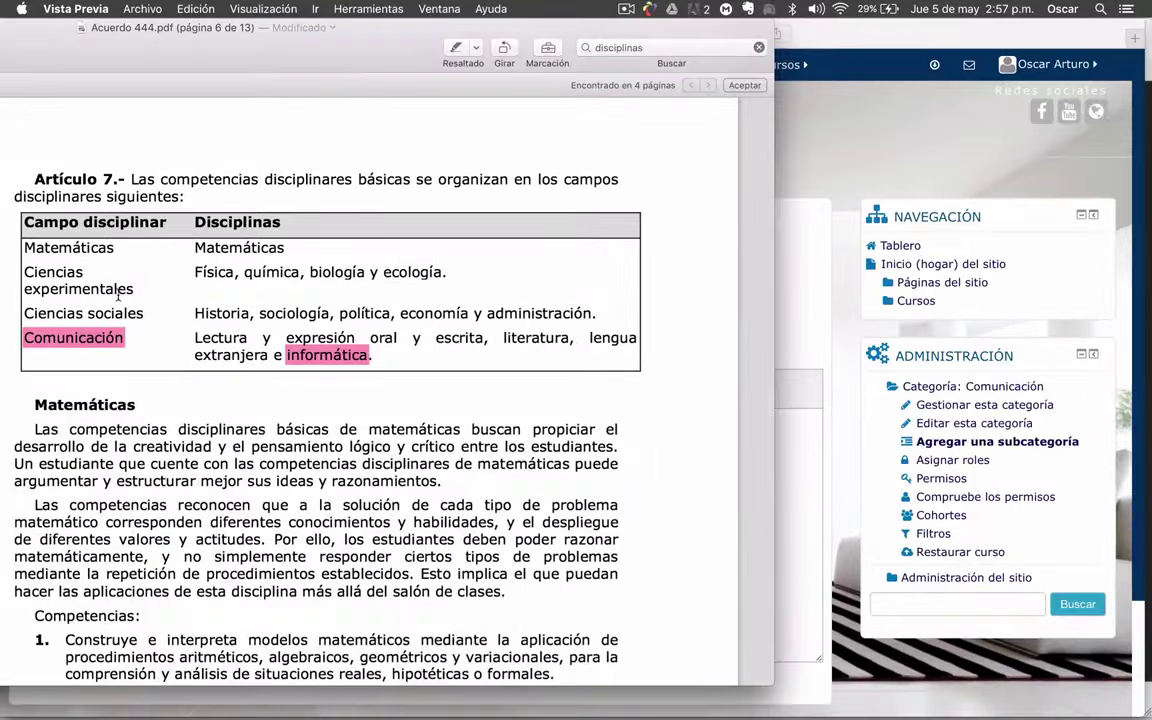
key(ctrl+Up)
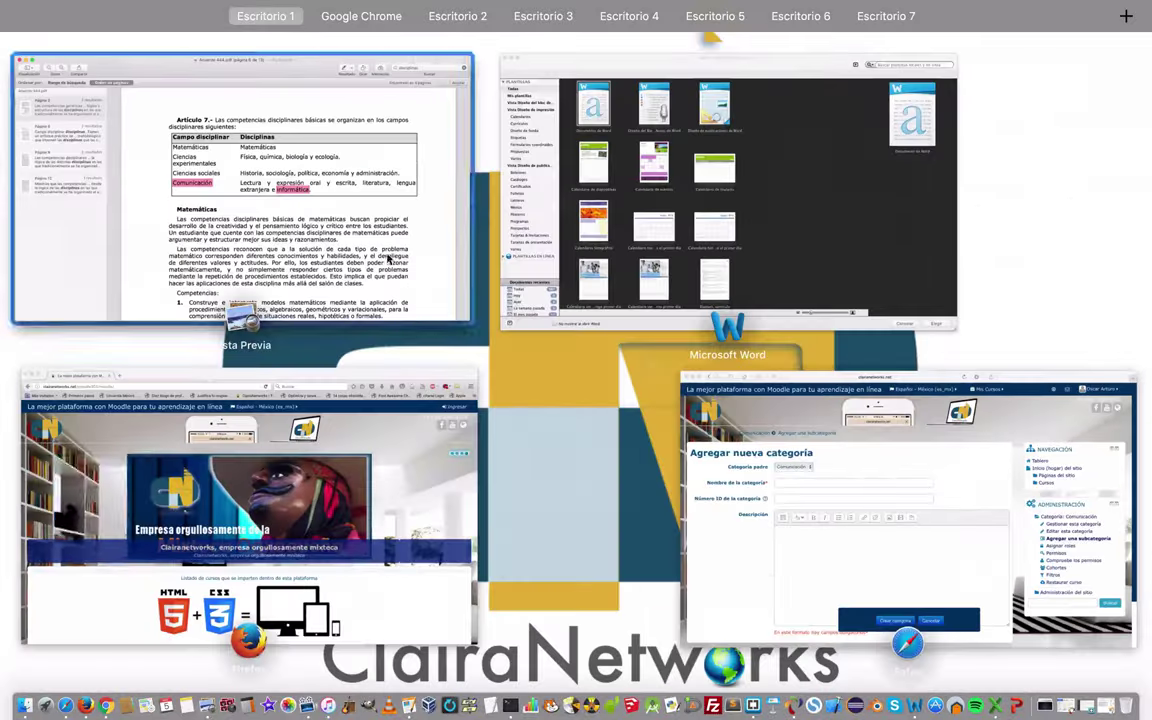
click(784, 609)
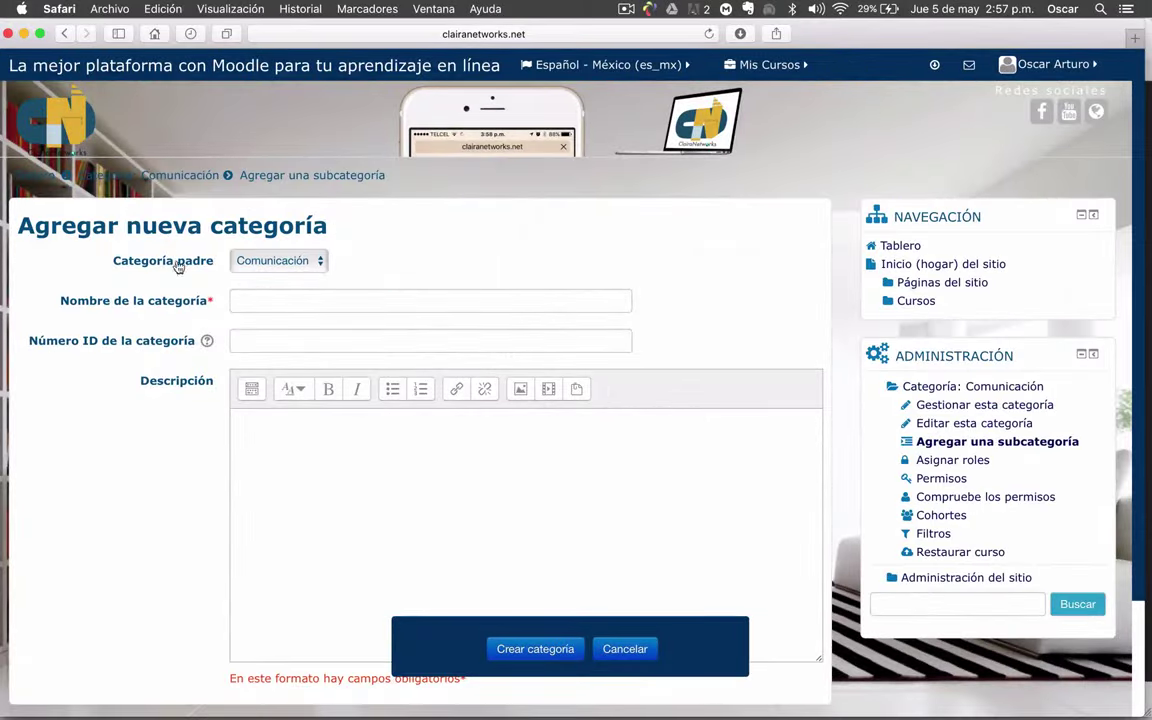
click(320, 262)
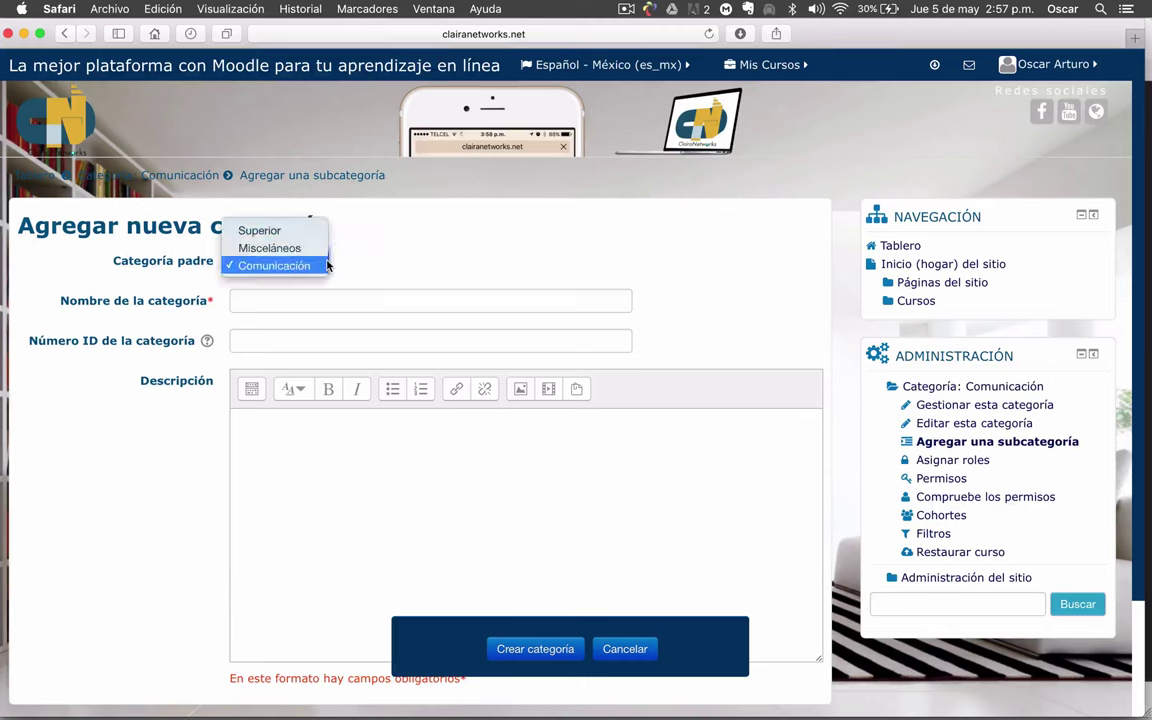
click(273, 266)
key(ctrl+Up)
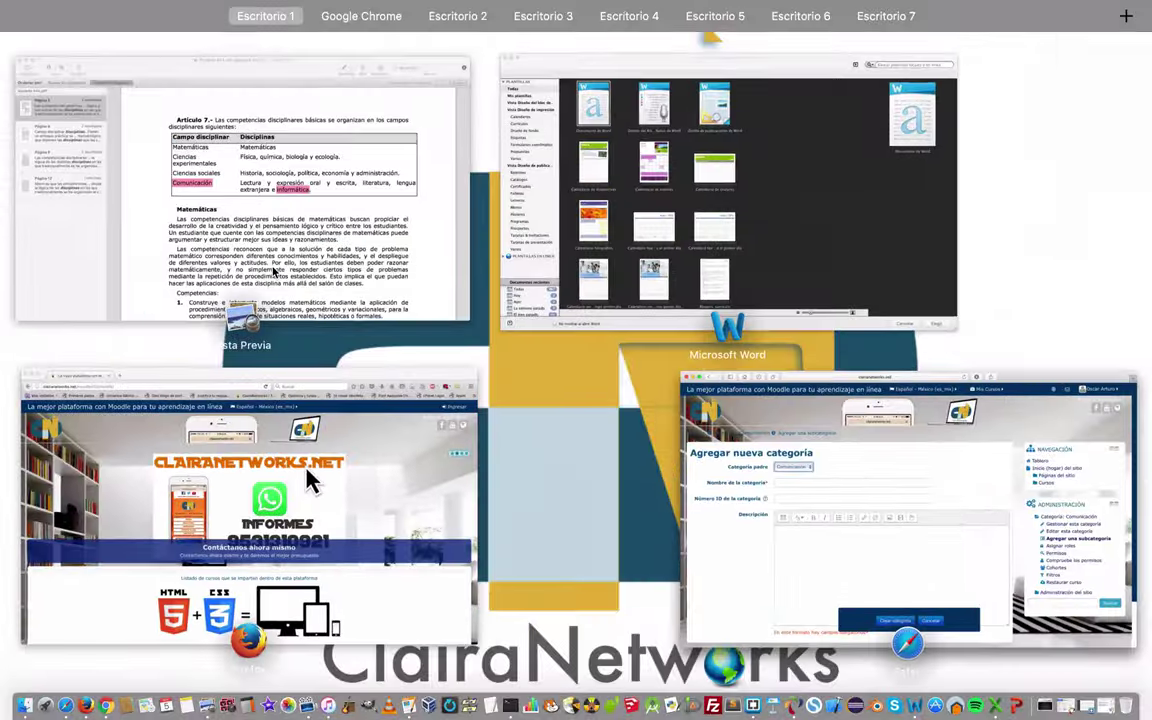
key(ctrl+Up)
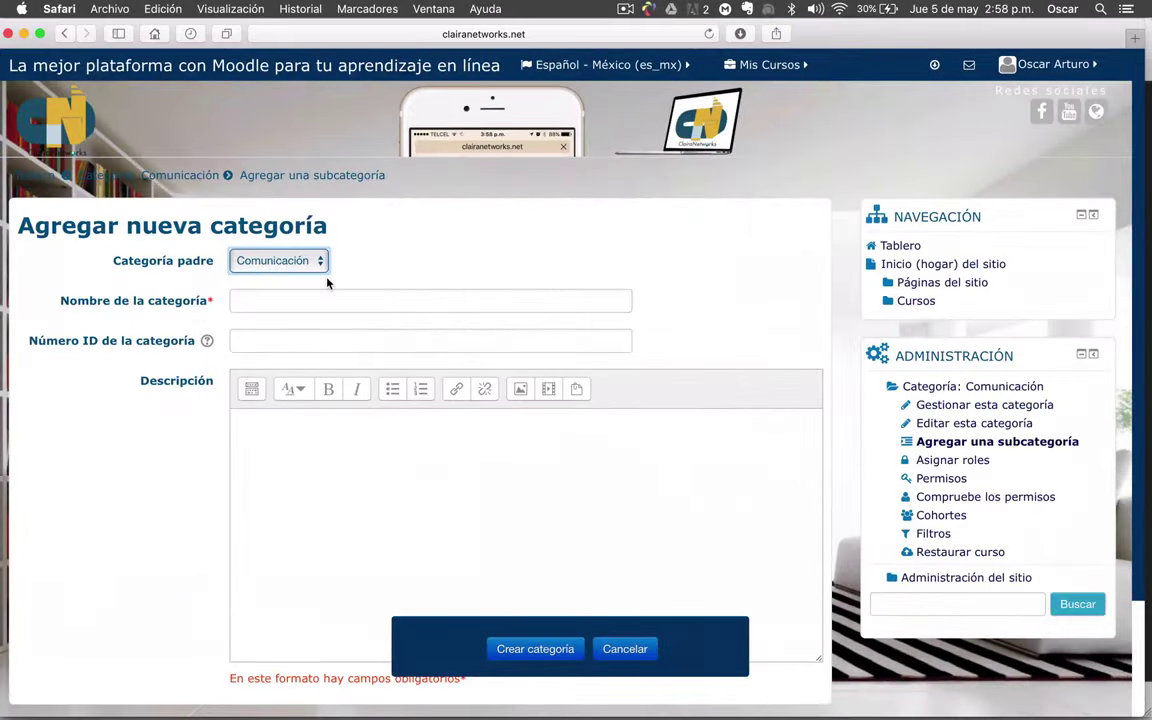
- Set the parent of the new category to Superior and name the category Ciencias experimentales
click(319, 265)
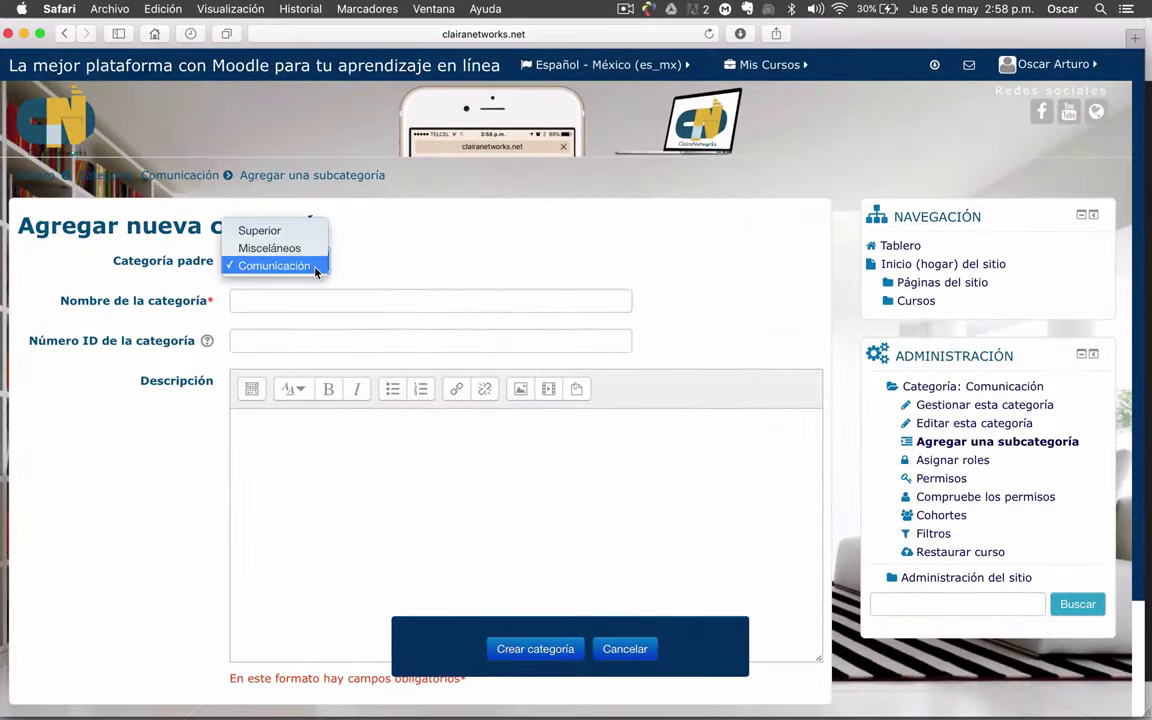
click(268, 232)
click(262, 302)
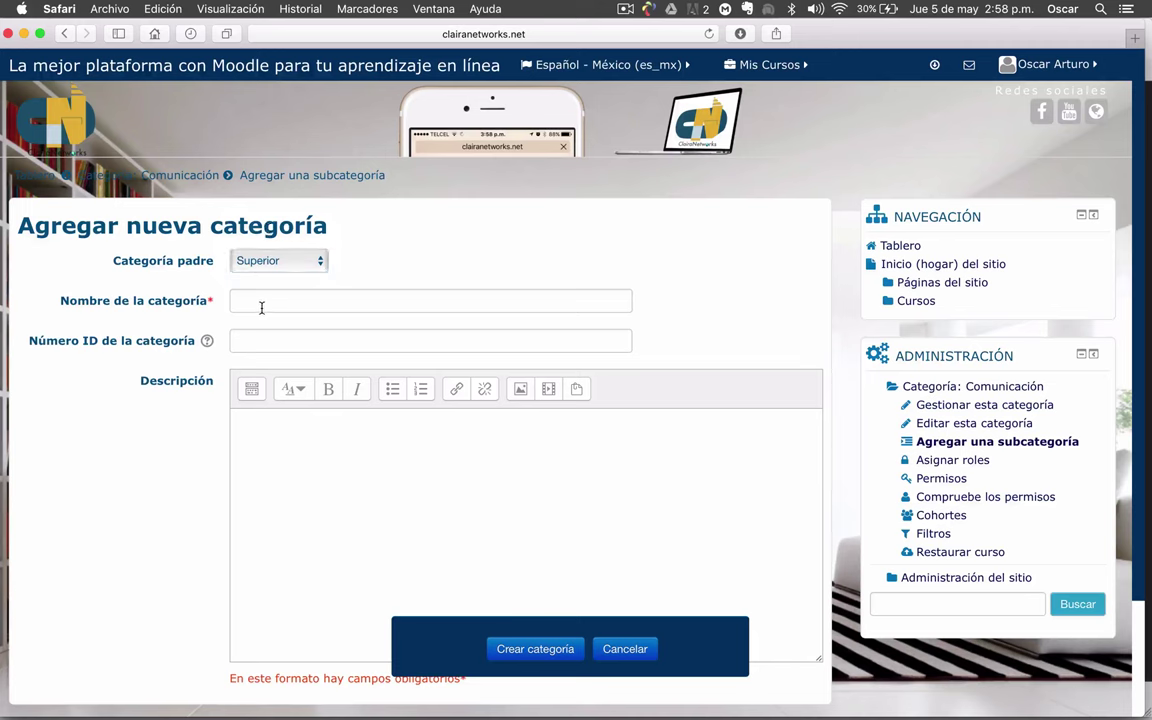
text(Ciencias)
text( expereime)
text(imentales)
- Set the category's ID number to CIEXP
key(Tab)
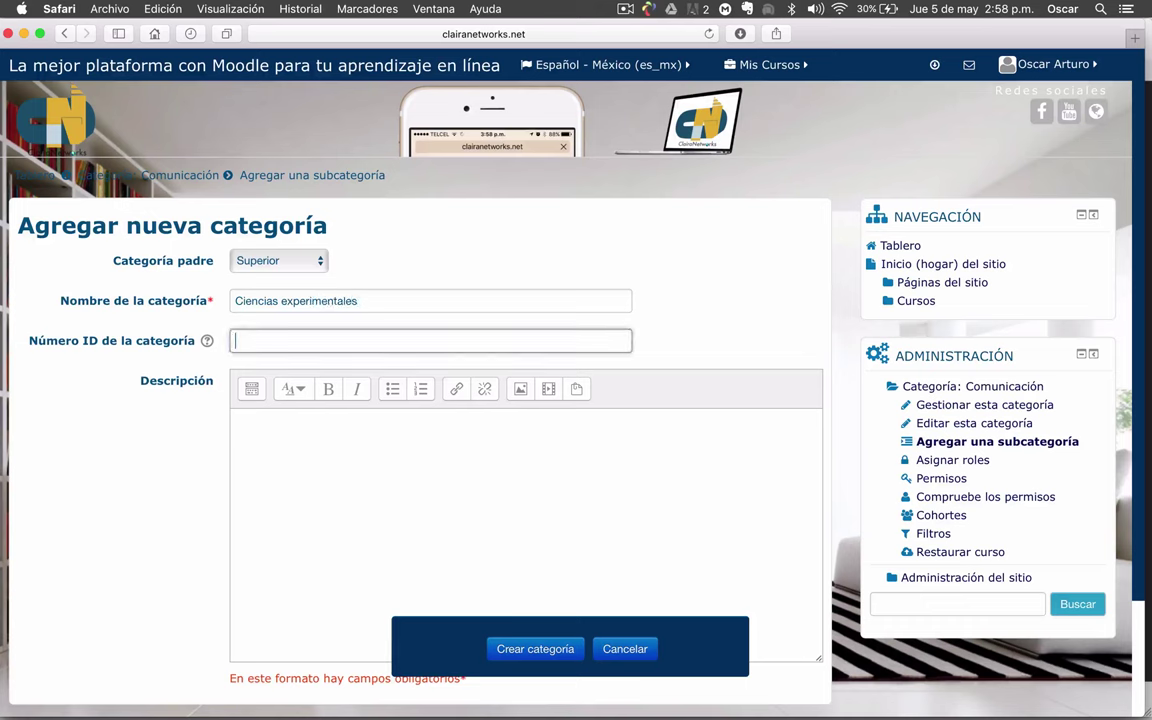
text(C)
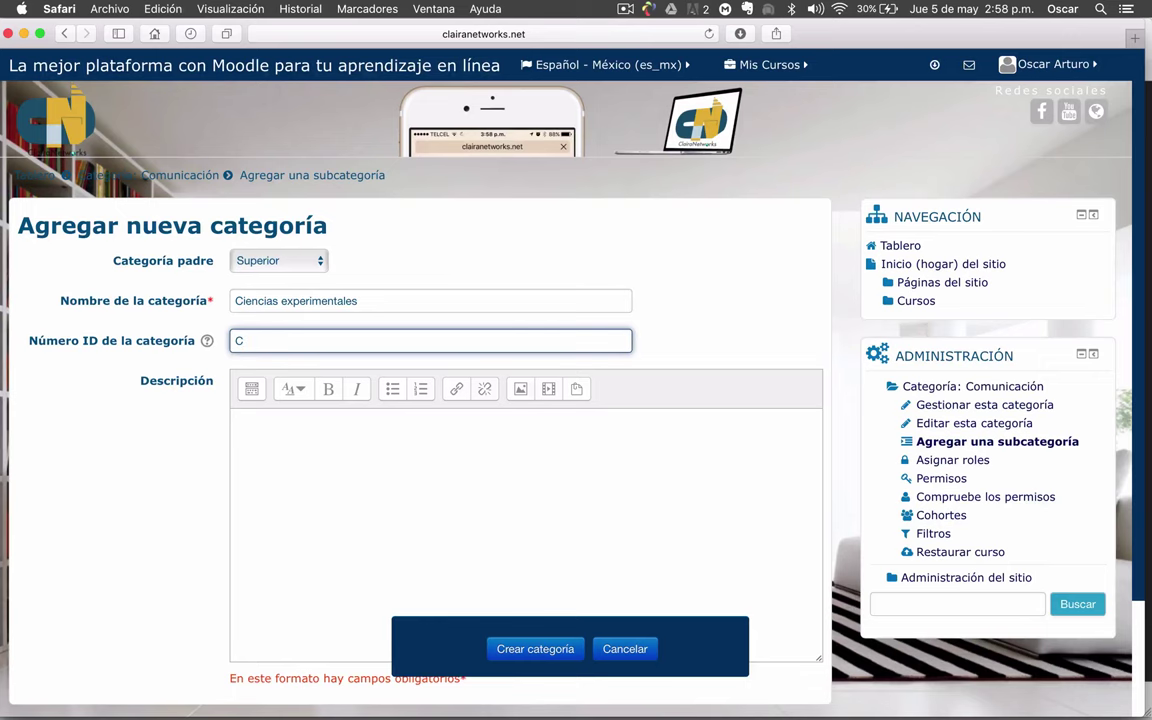
text(IEXP)
- Begin the category description with "En esta categoría colocaremos las disciplinas de" and check the field's disciplines in the PDF
key(Tab)
scroll(257, 366, down, 1)
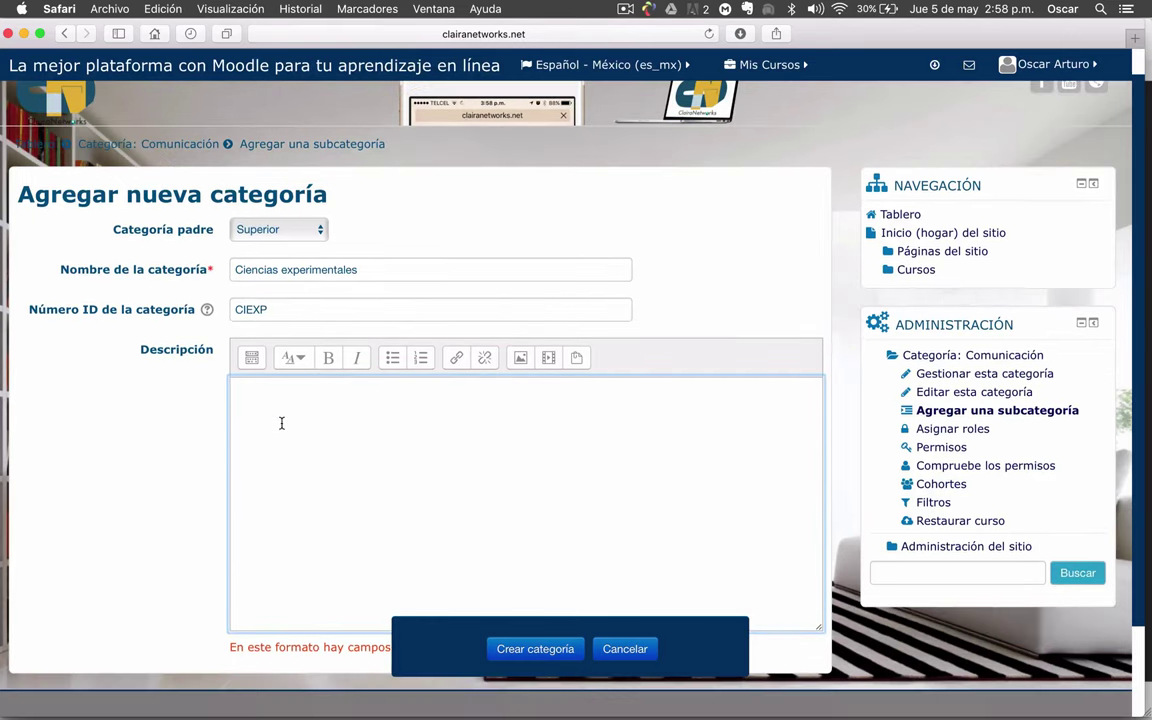
text(En esta categori)
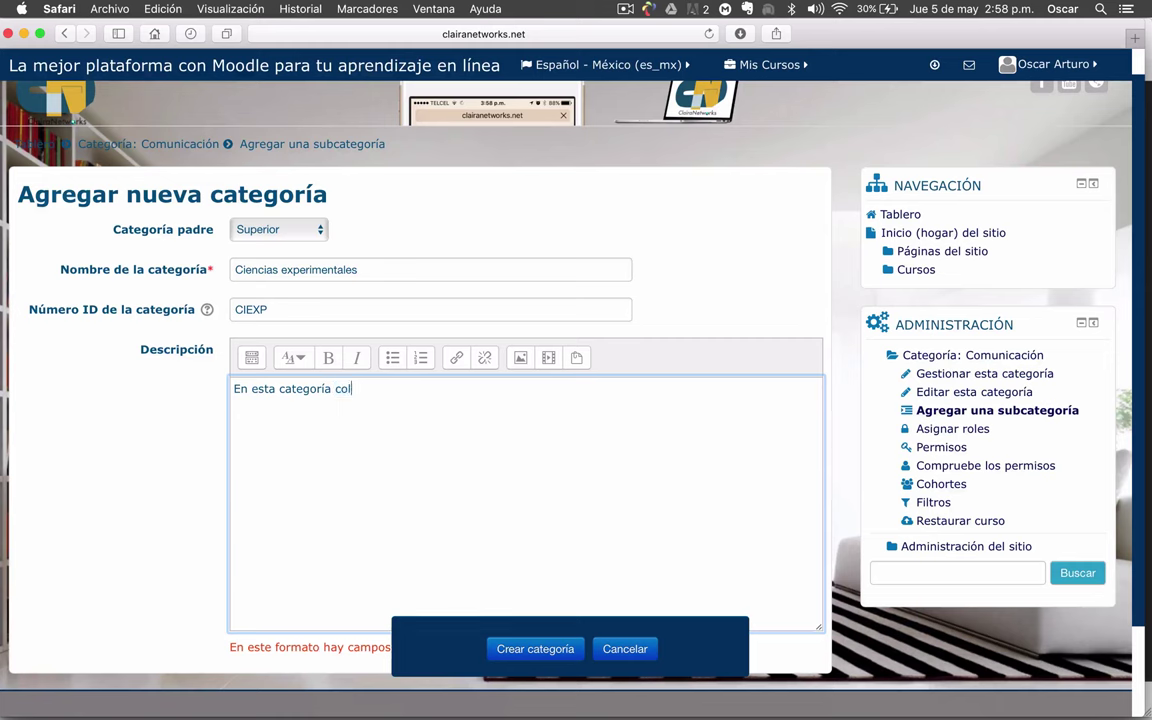
text(a colocaremos las disciplinas de)
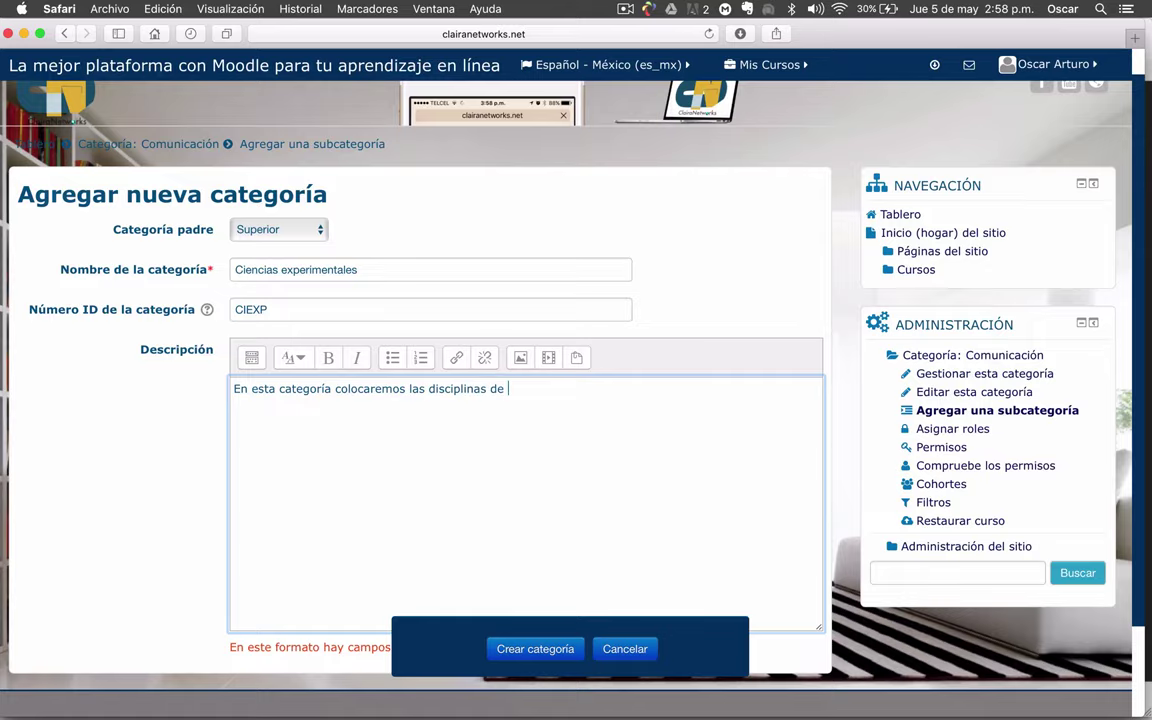
key(ctrl+Up)
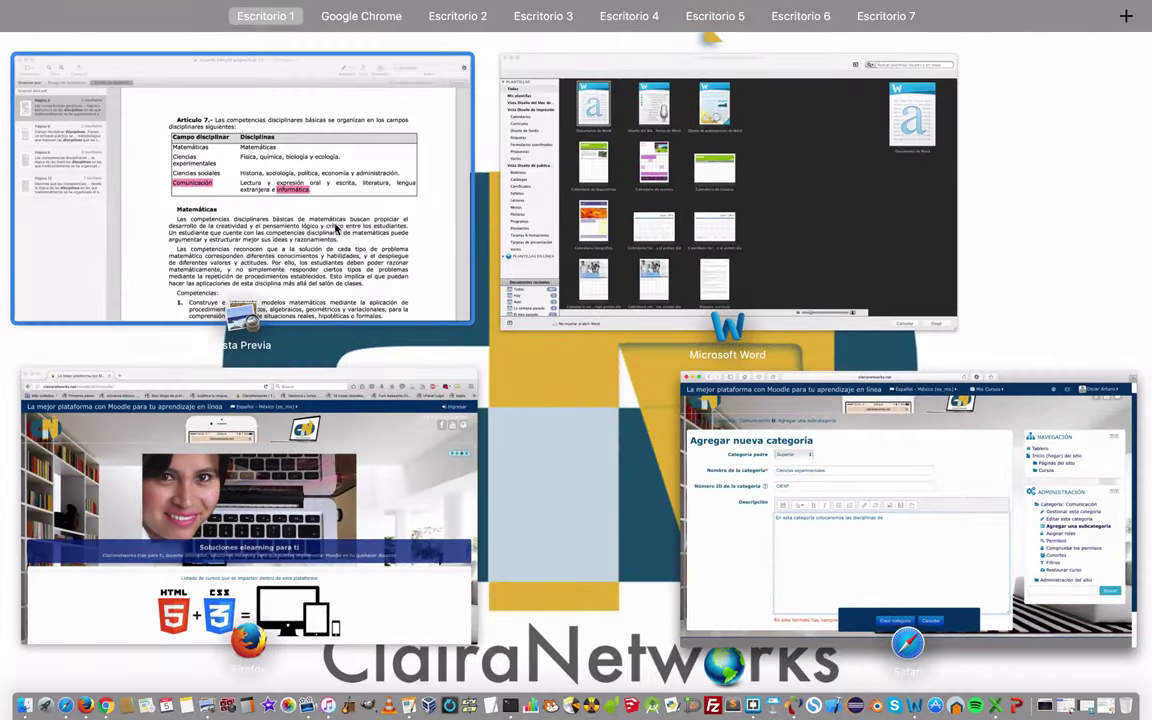
click(730, 490)
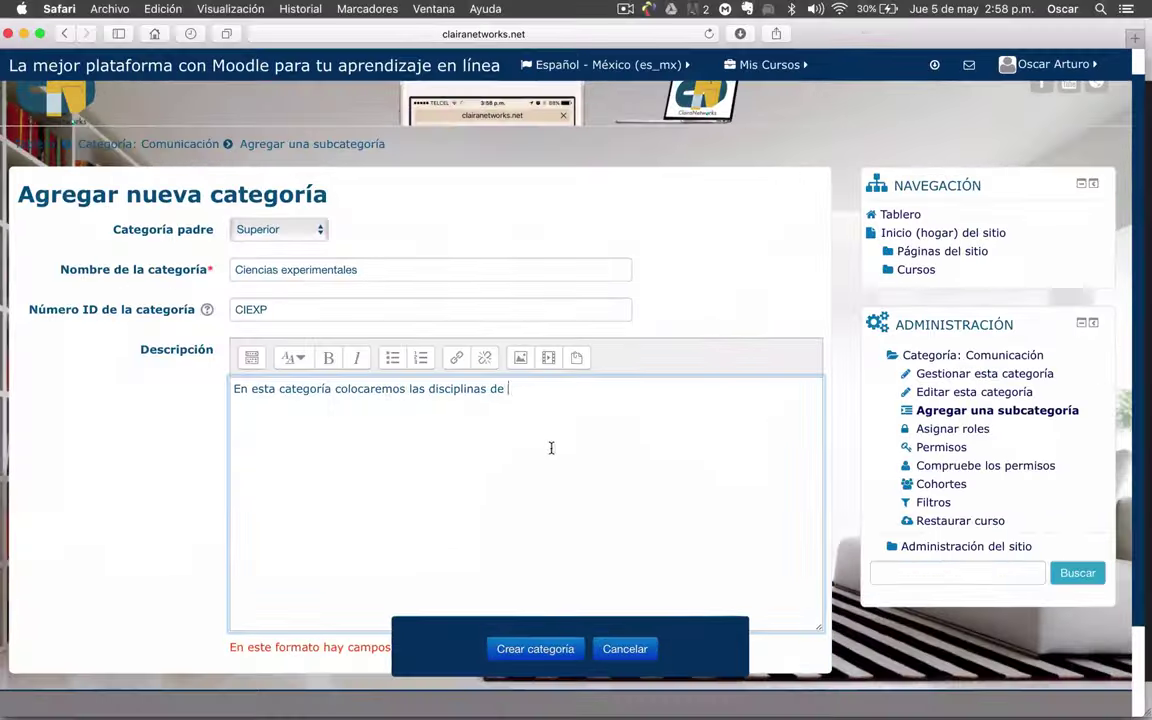
- Complete the description with "Física, Química, Biología y Ecología." and create the category
text(F)
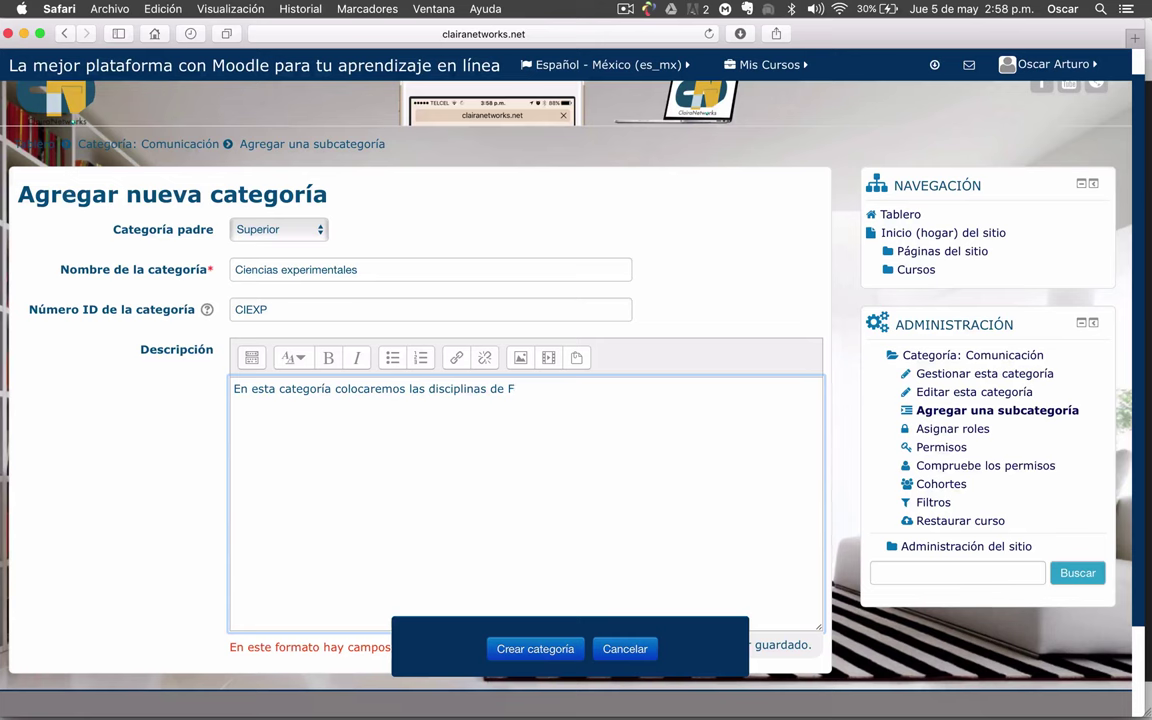
text(ísica, Química, bio)
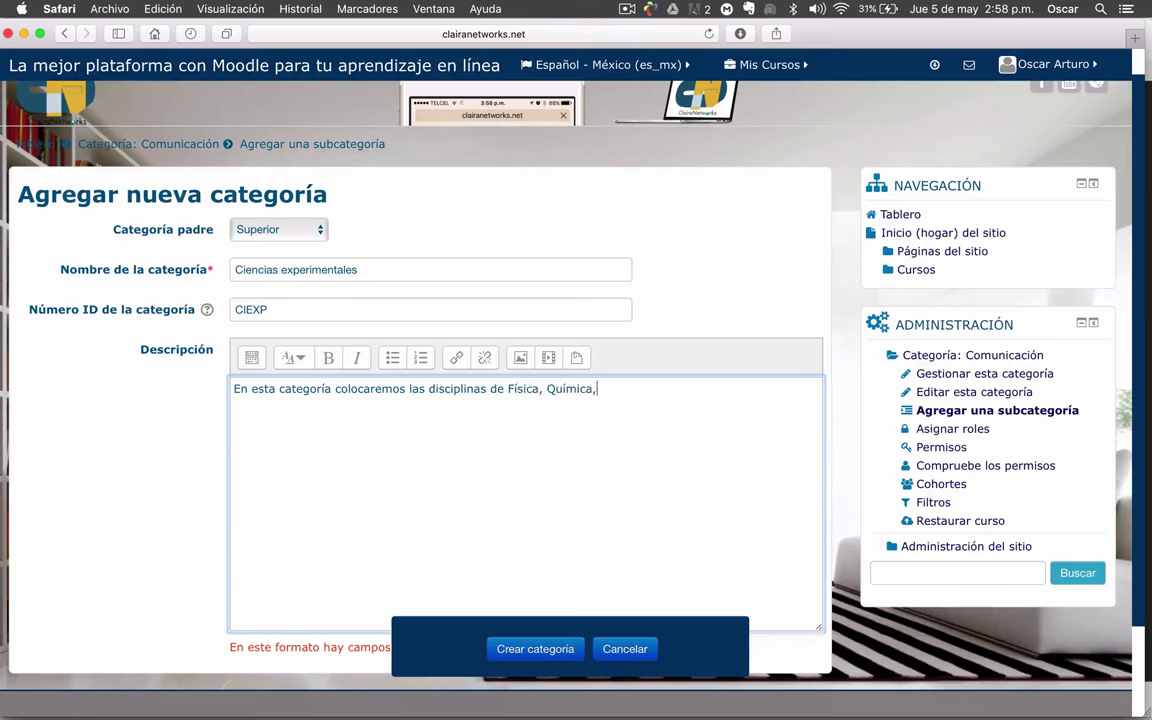
key(BackSpace)
key(BackSpace)
key(BackSpace)
text(Biología y)
text( Econ)
key(BackSpace)
text(logía.)
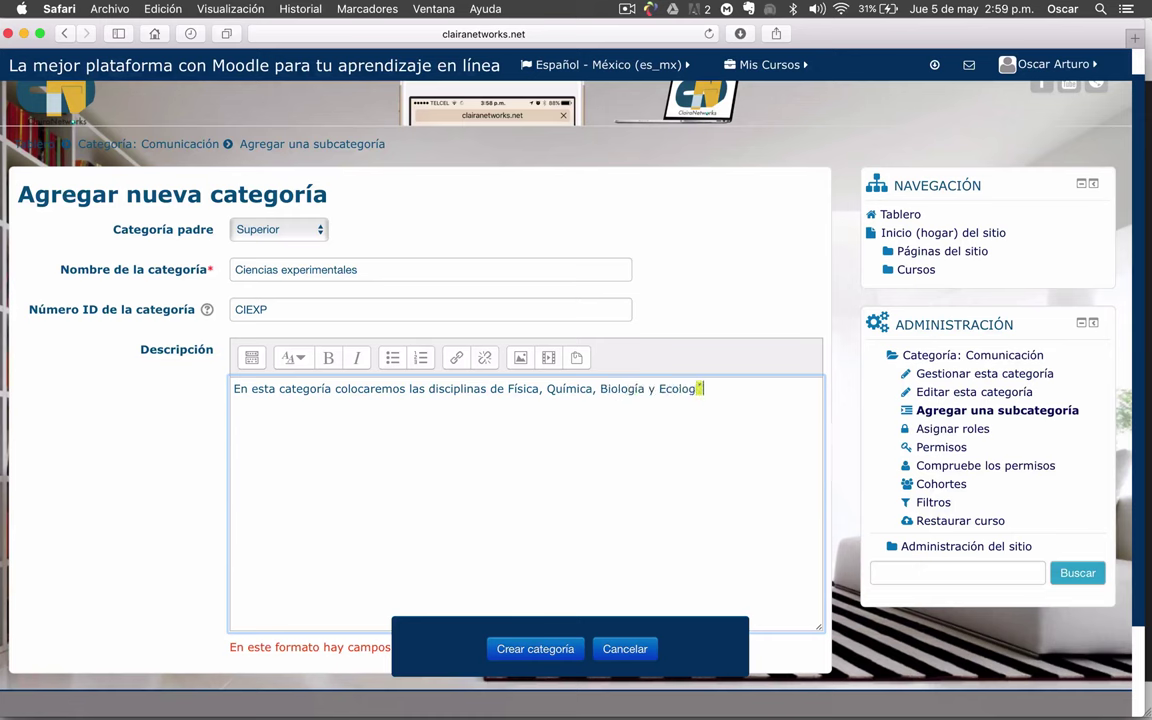
scroll(425, 492, down, 2)
scroll(425, 492, down, 1)
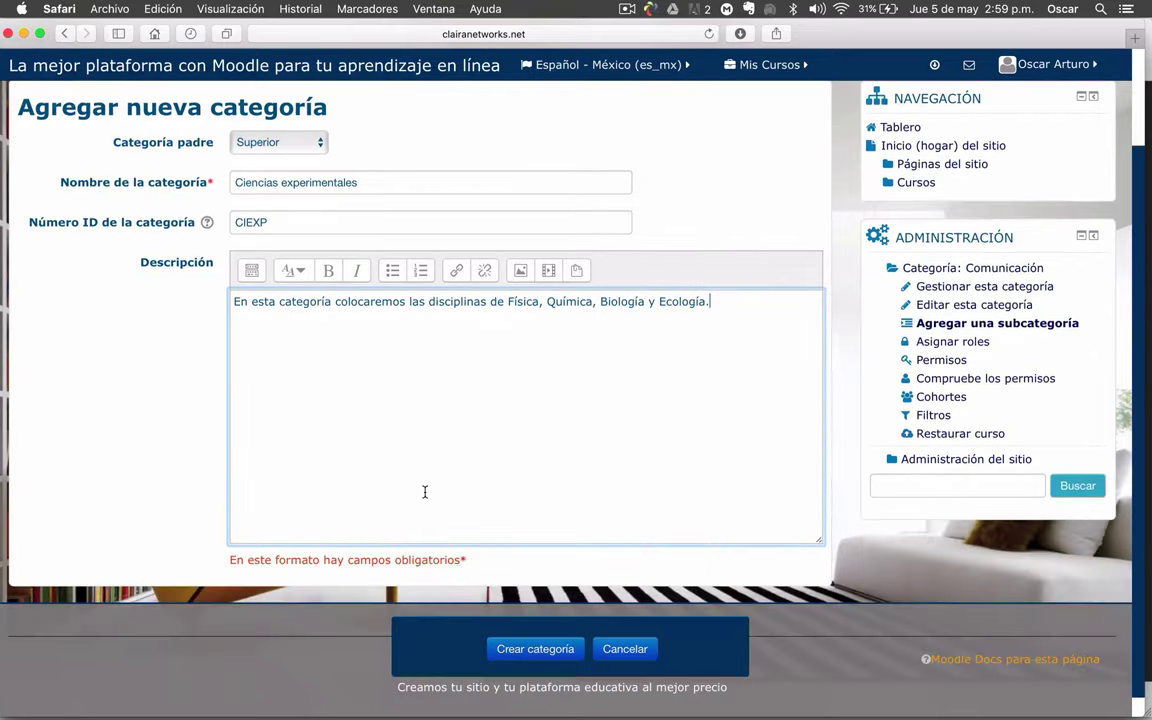
click(553, 650)
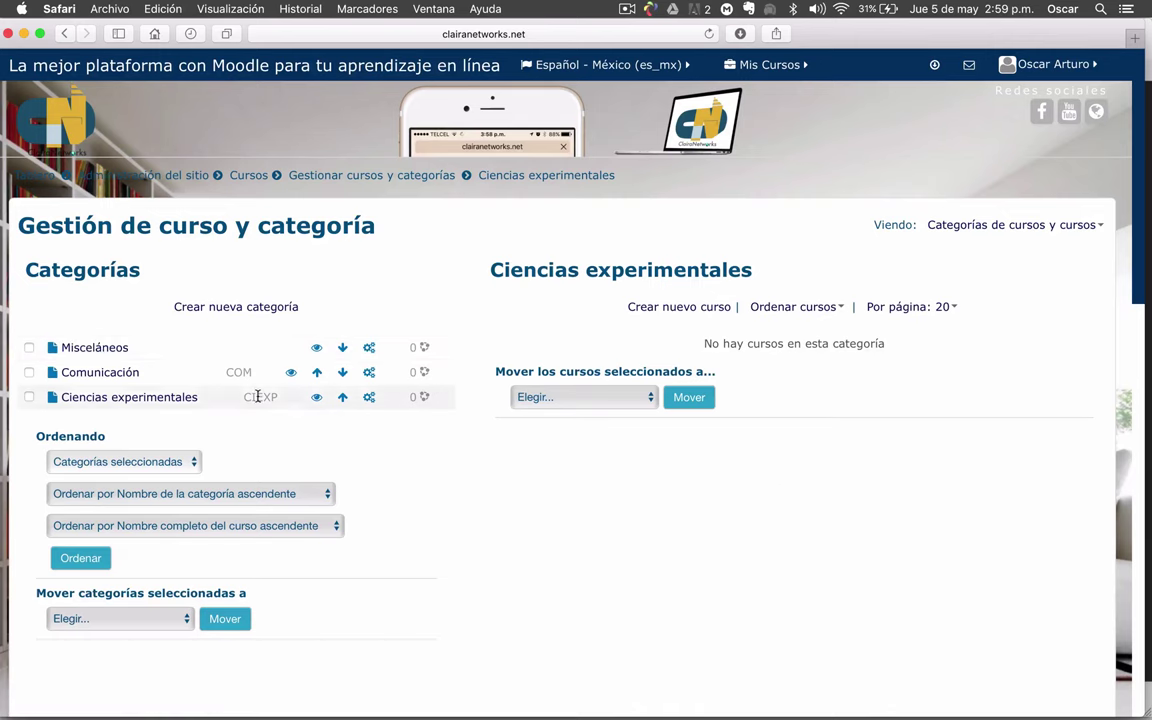
- Return from the course and category management page to the site's Tablero
scroll(119, 397, down, 1)
scroll(119, 397, up, 1)
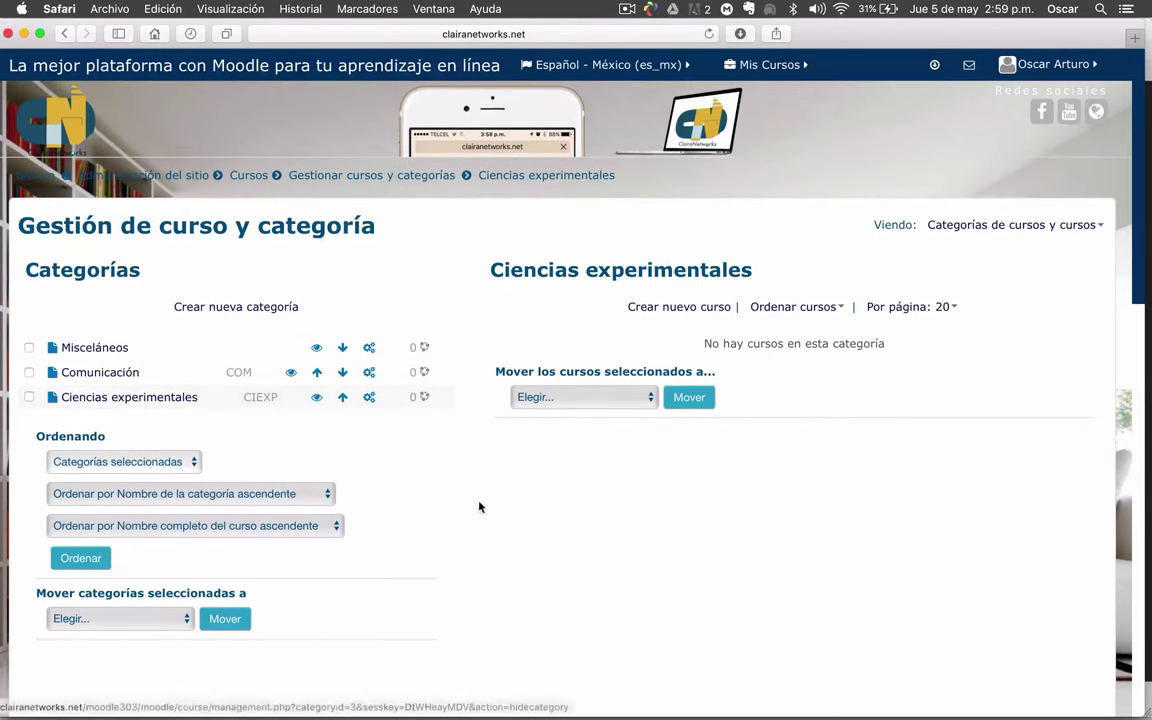
click(28, 178)
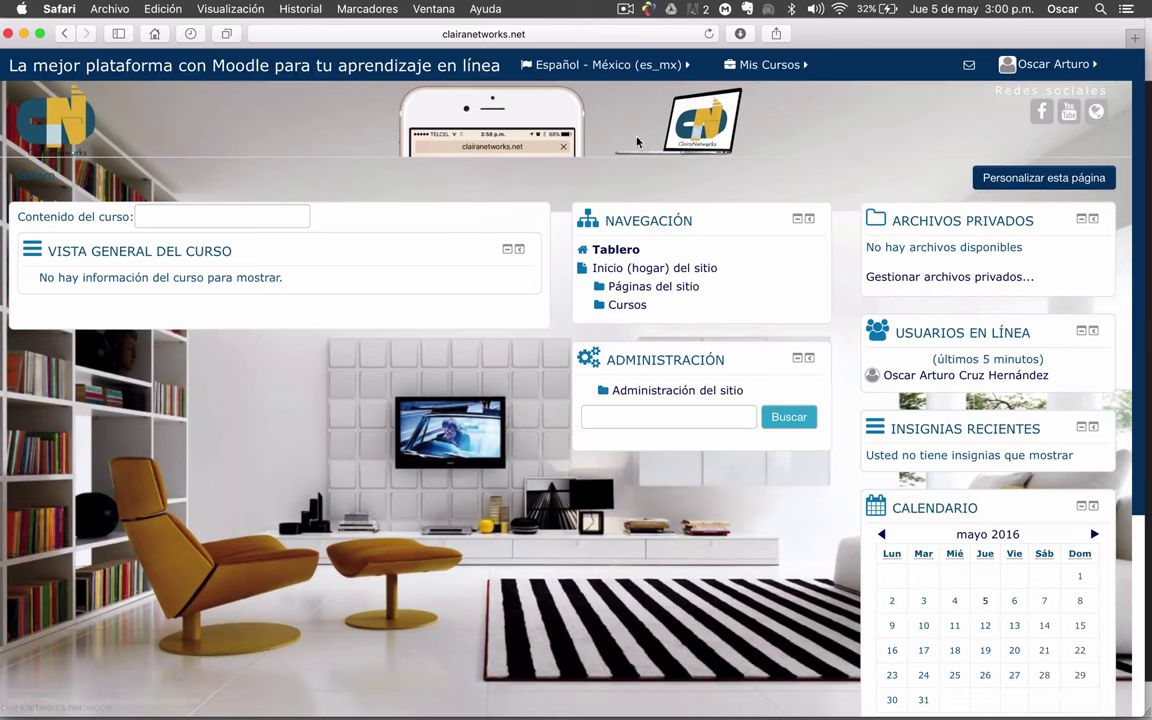
click(625, 9)
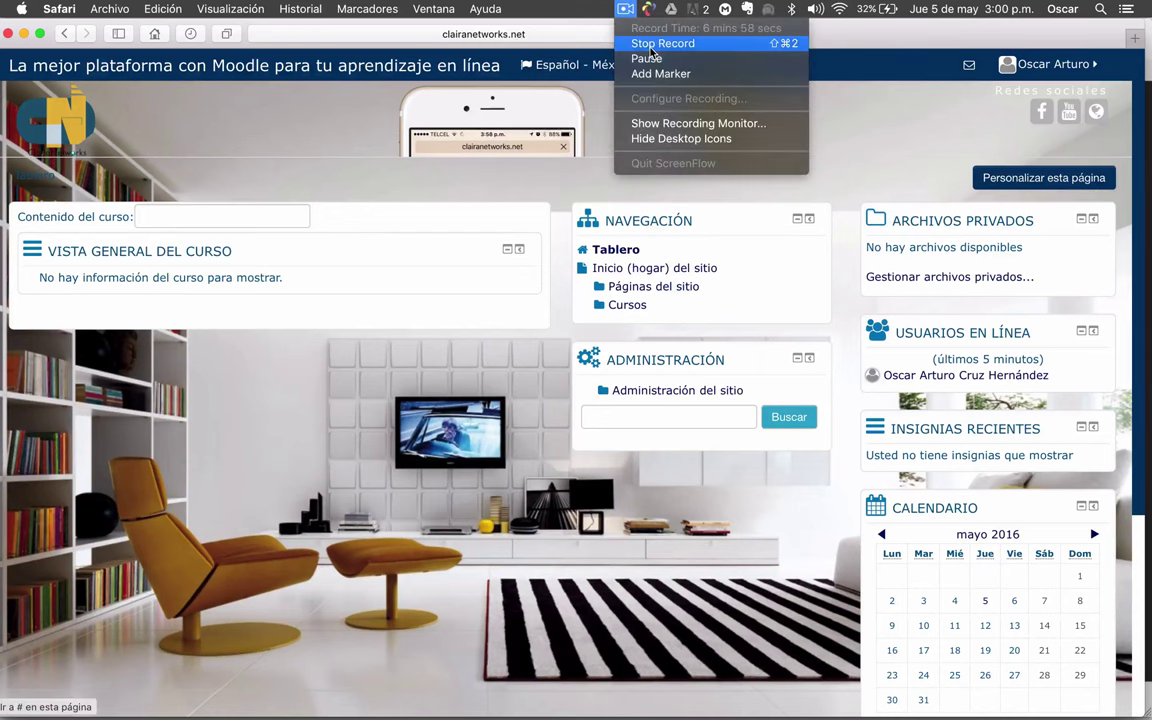
click(643, 44)
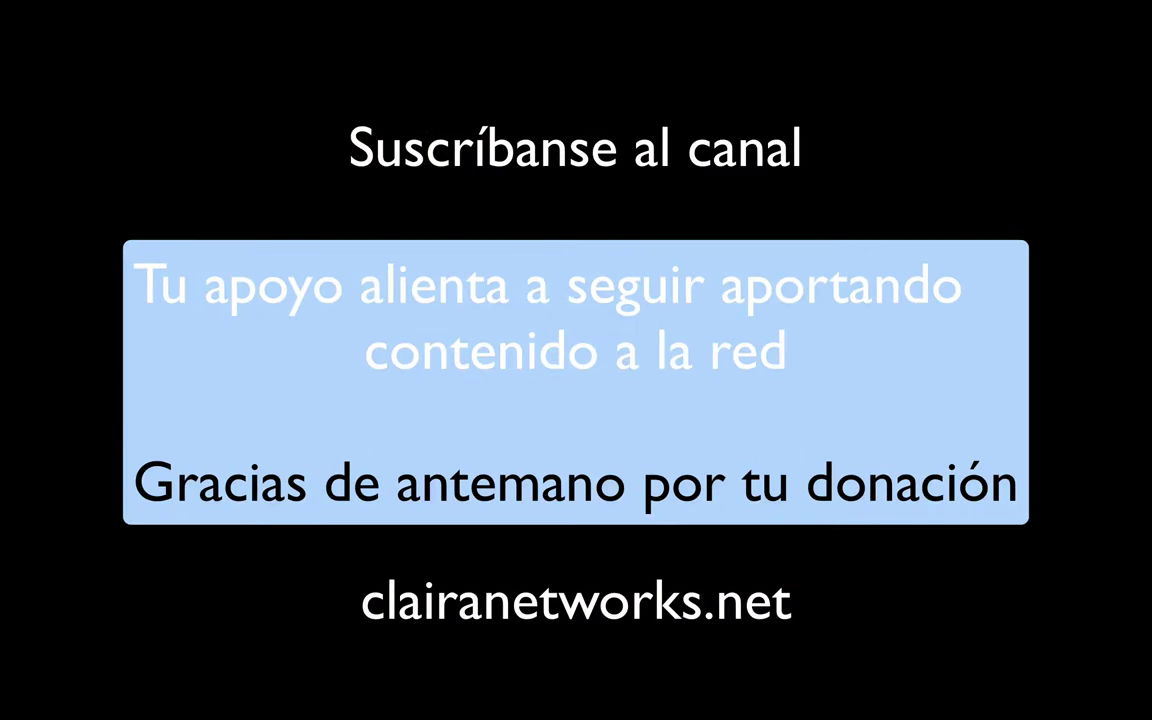